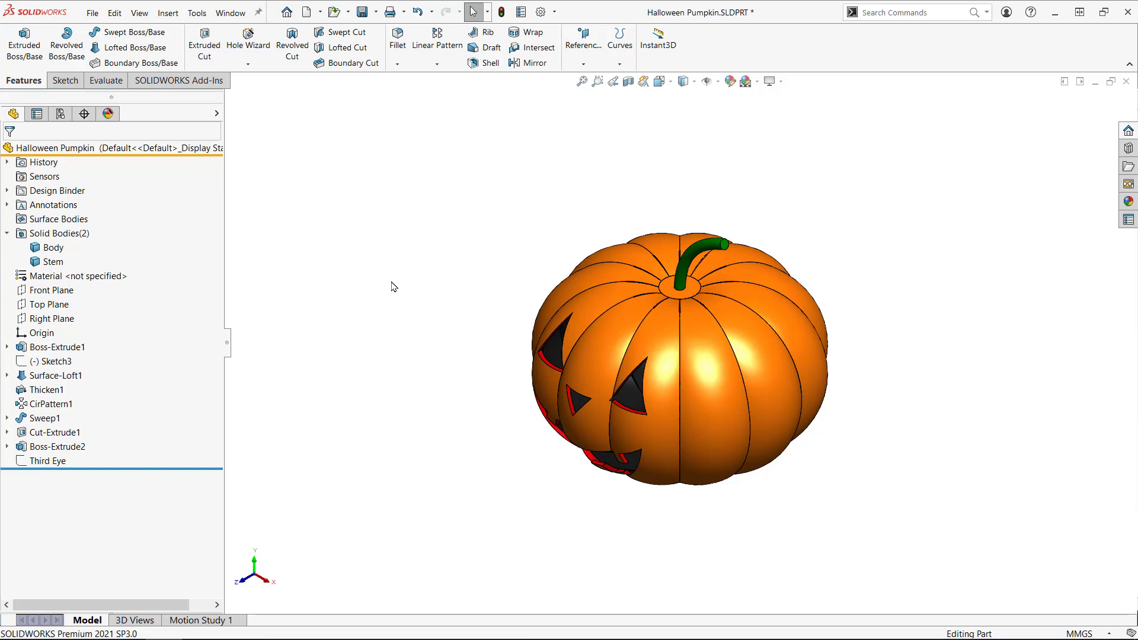
Split the pumpkin at the Top Plane with Cut Bodies, producing four solid bodies.
key(Right)
key(Right)
key(Right)
key(Right)
key(Right)
key(Right)
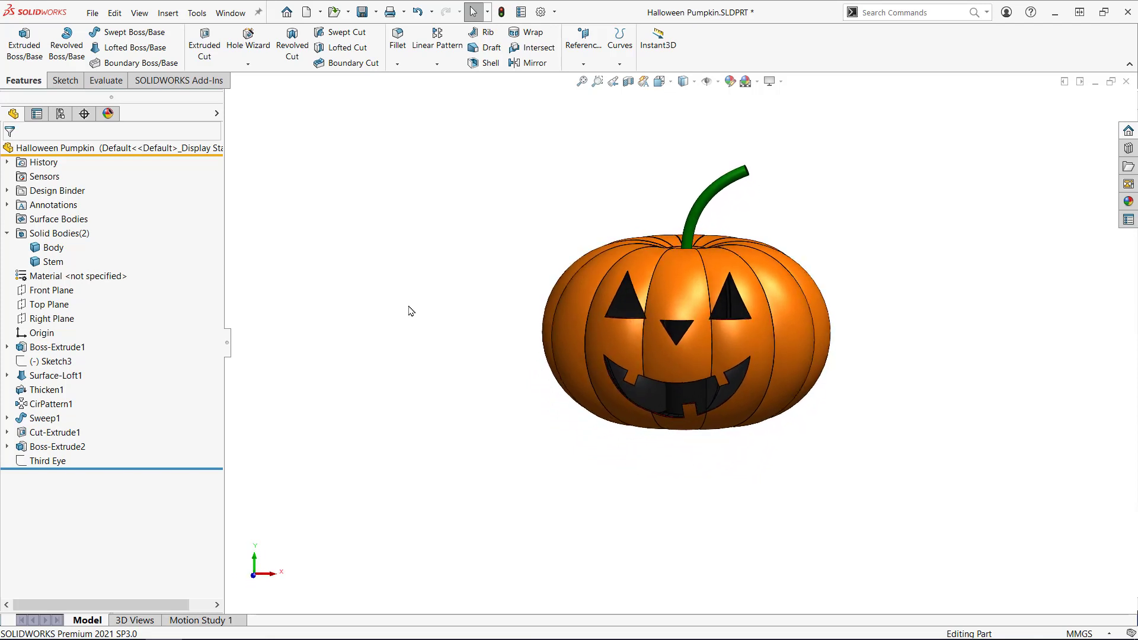
key(ctrl+7)
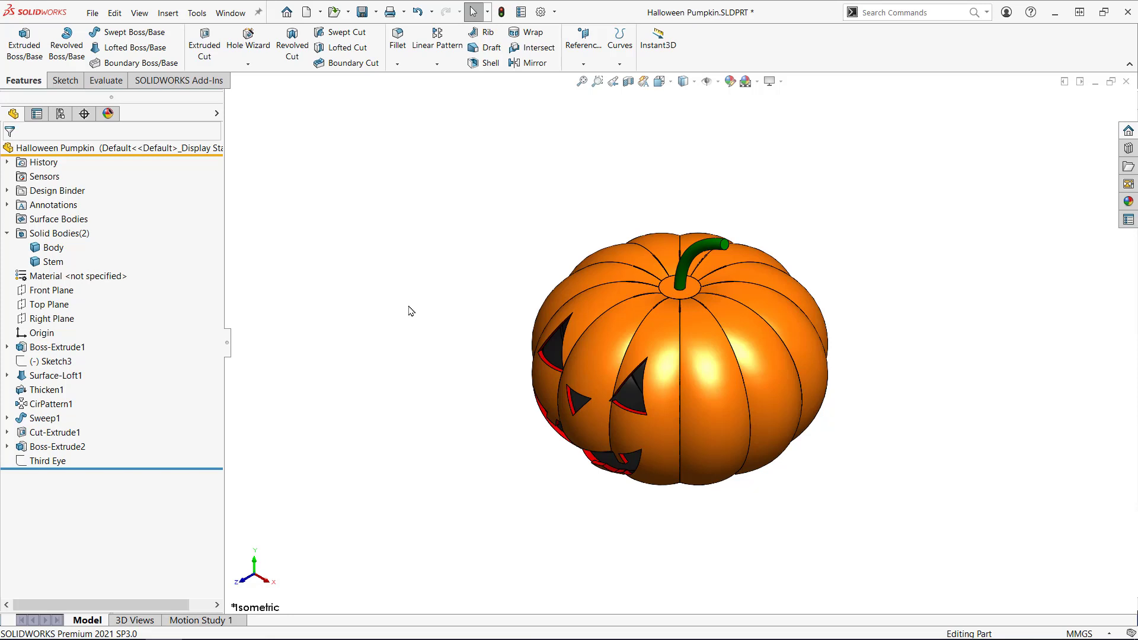
key(s)
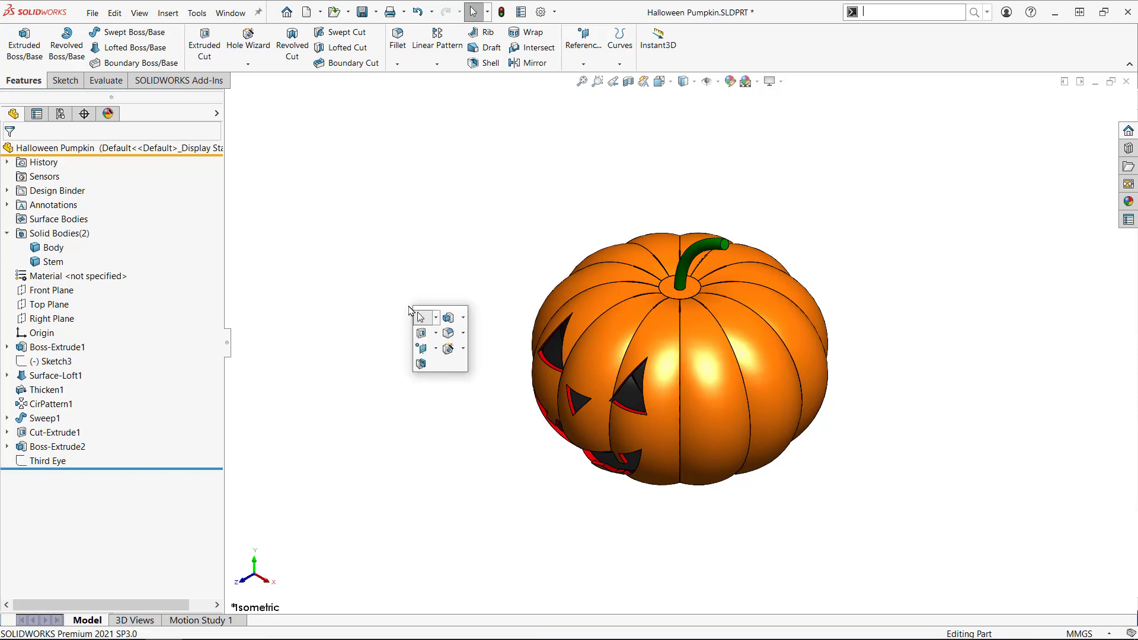
click(425, 366)
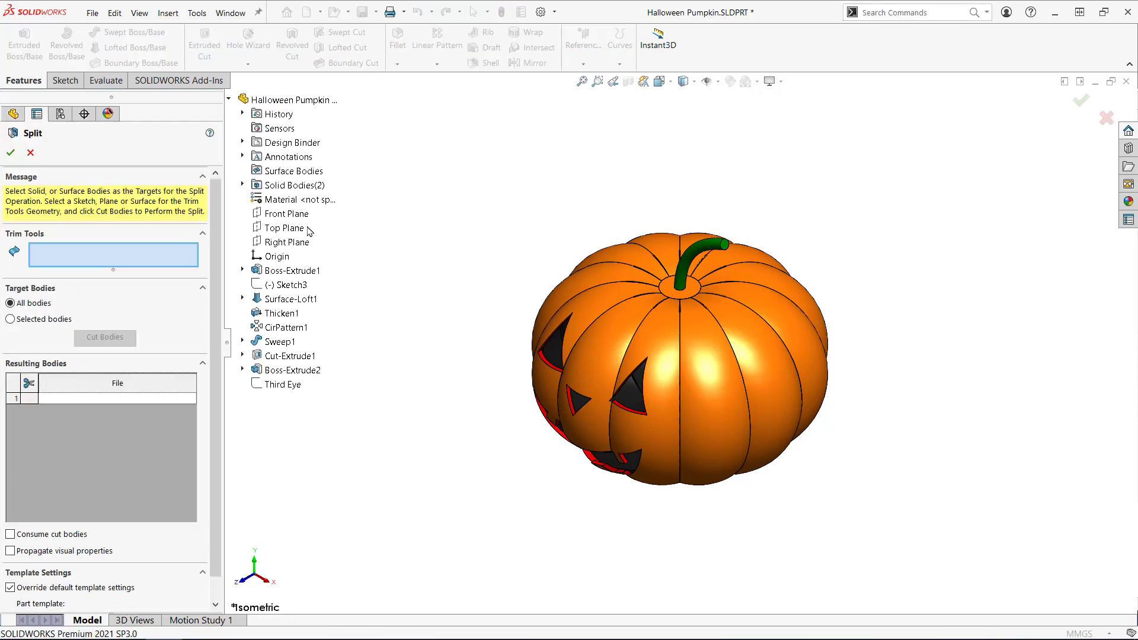
click(296, 230)
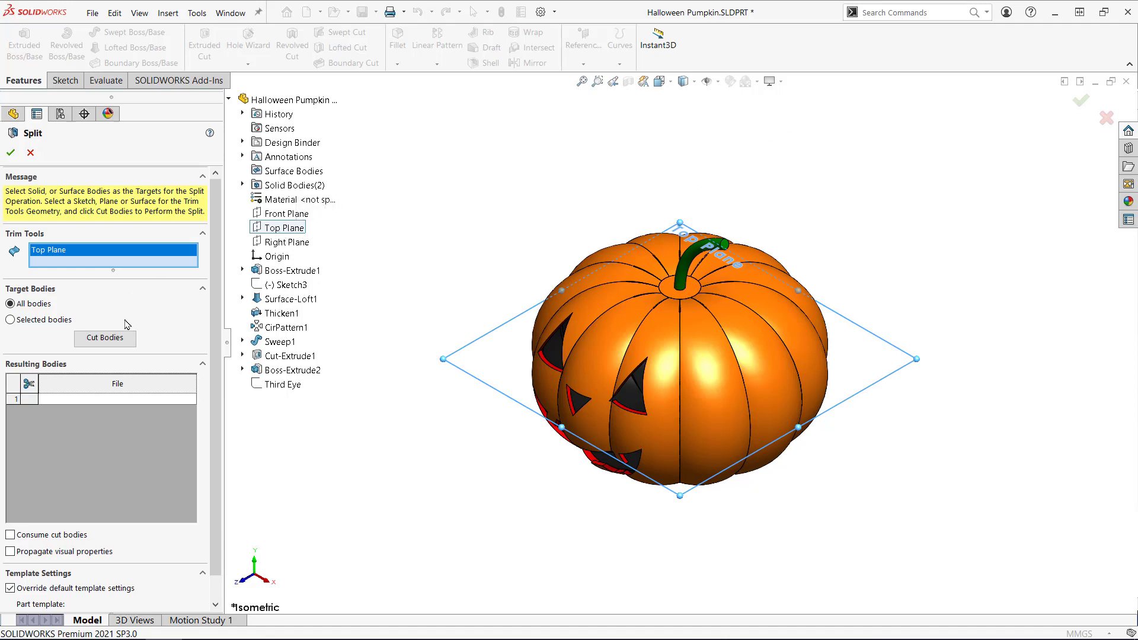
click(111, 340)
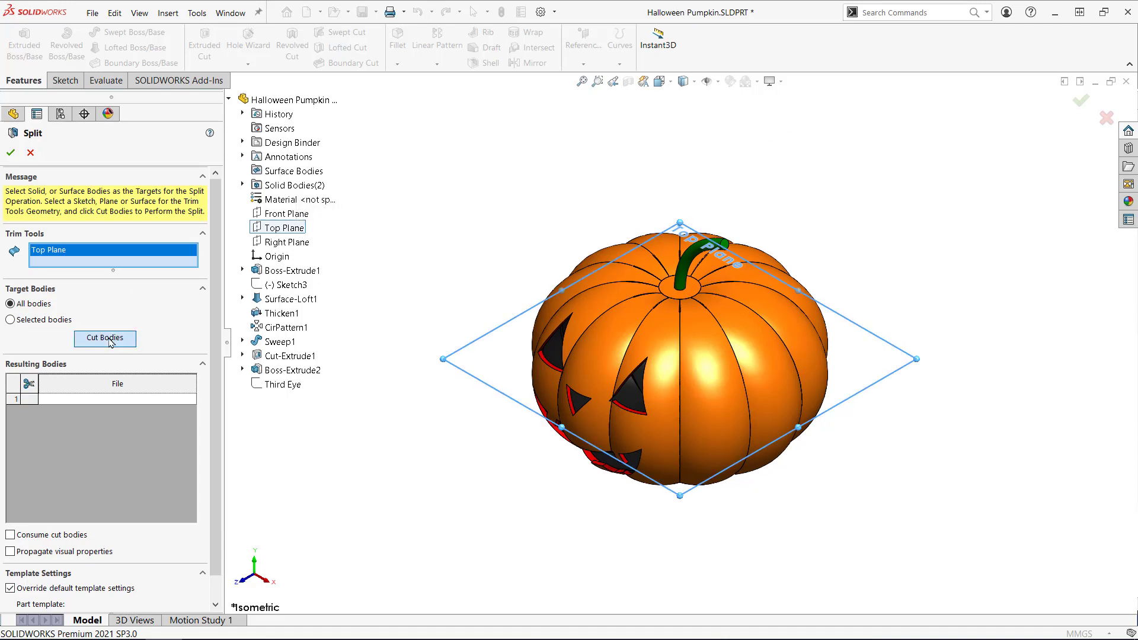
click(586, 280)
click(10, 152)
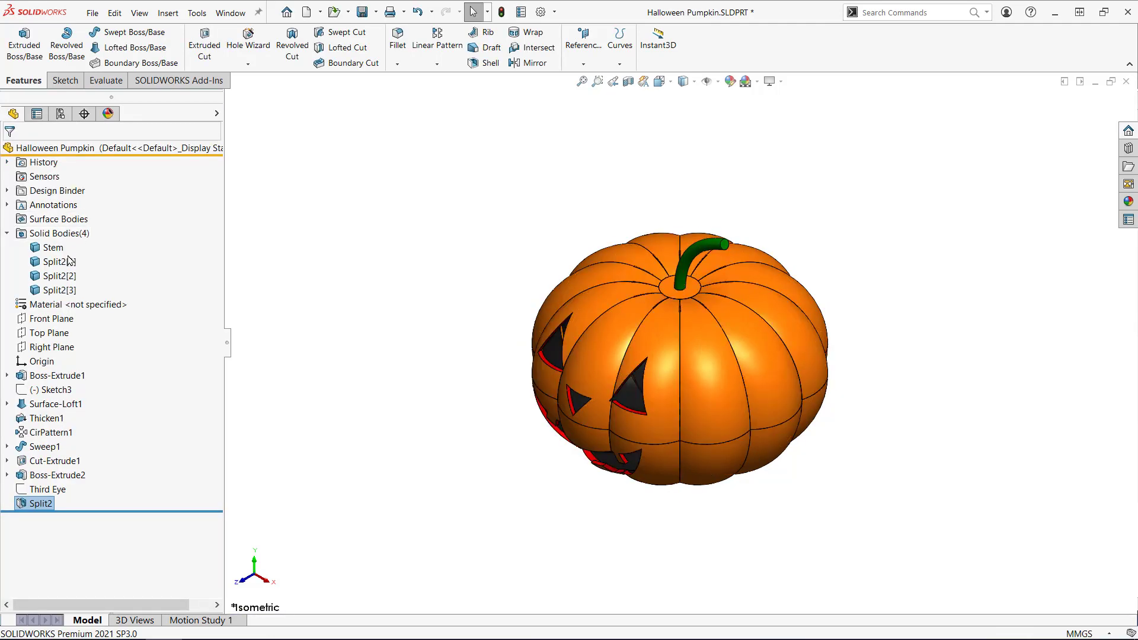
Rename the solid body Split2[1] to 'Top Half'.
click(65, 262)
click(64, 261)
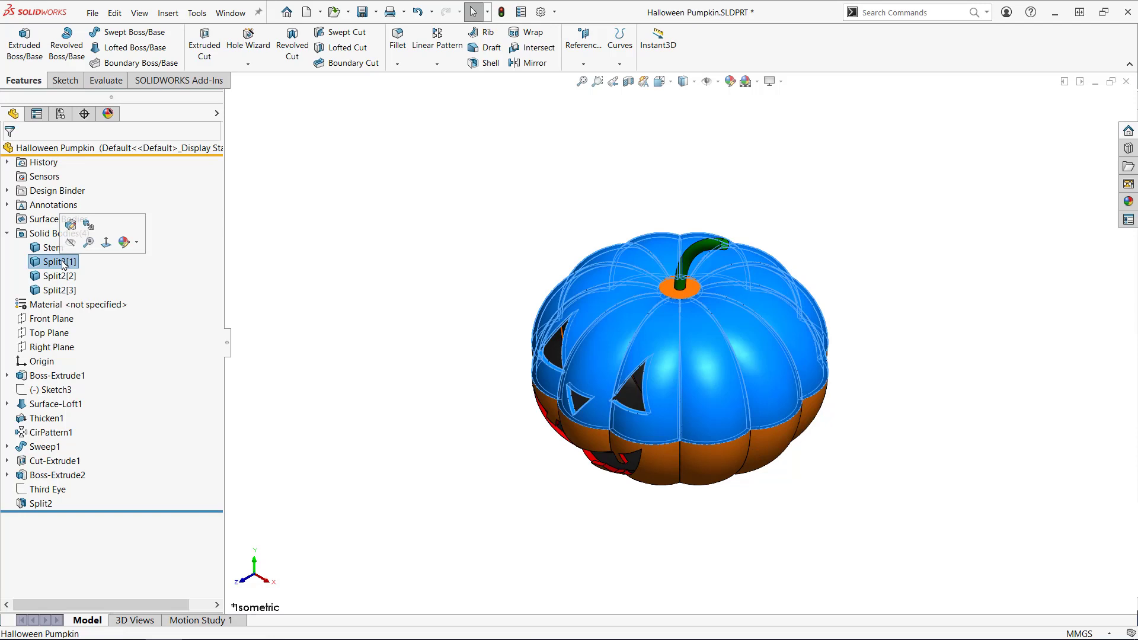
text(Top)
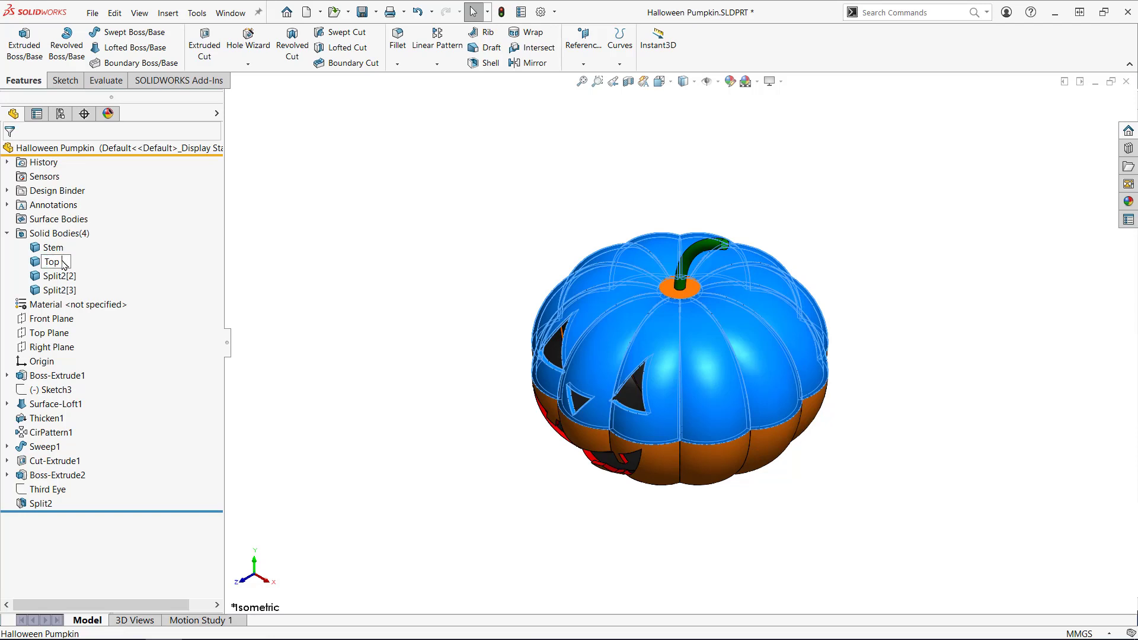
text( Half)
key(Return)
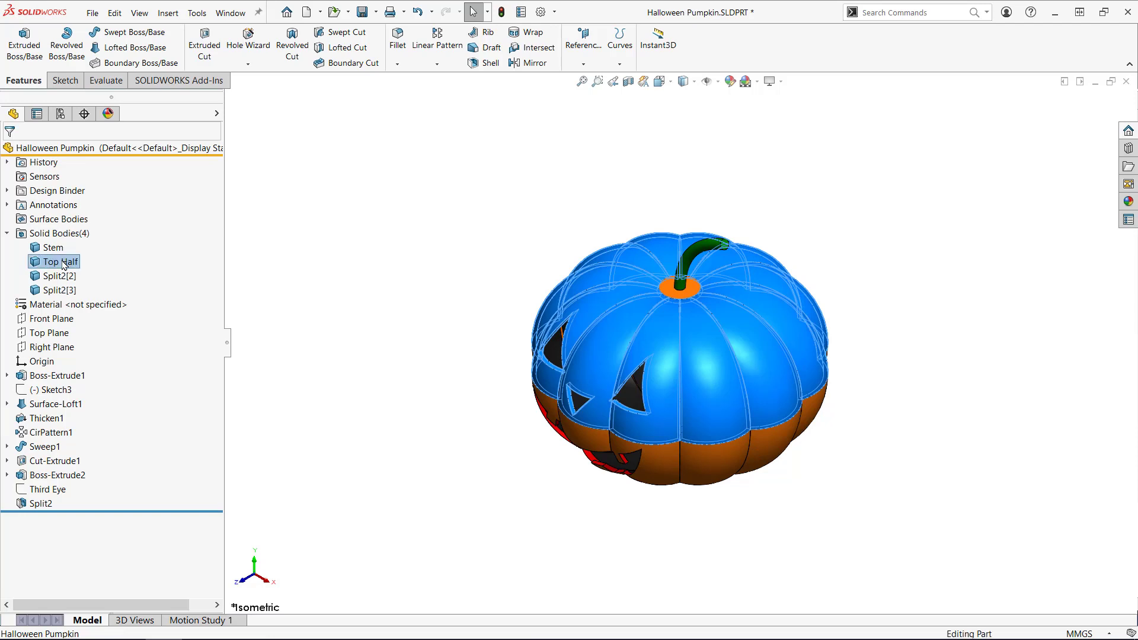
click(253, 267)
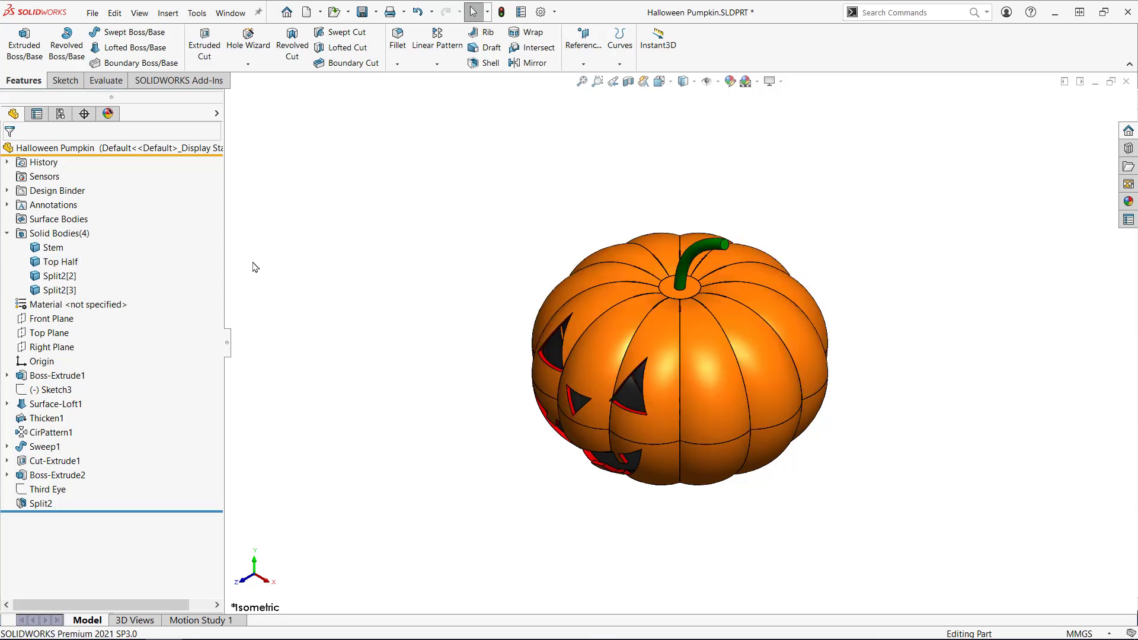
Create a new part from the Part_MM template.
click(307, 16)
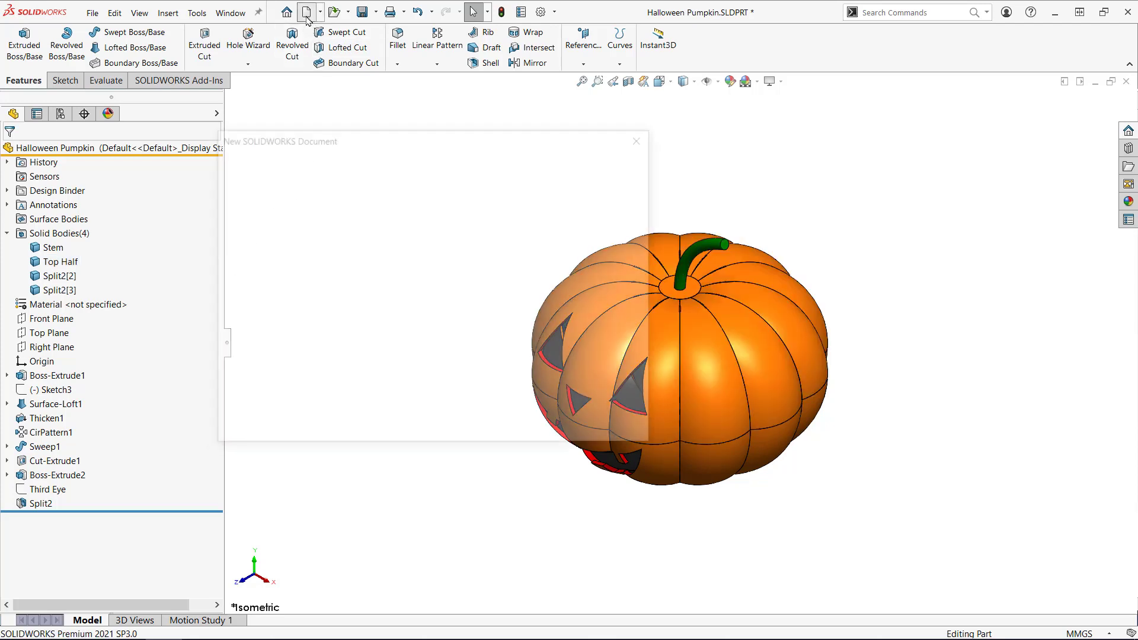
click(302, 187)
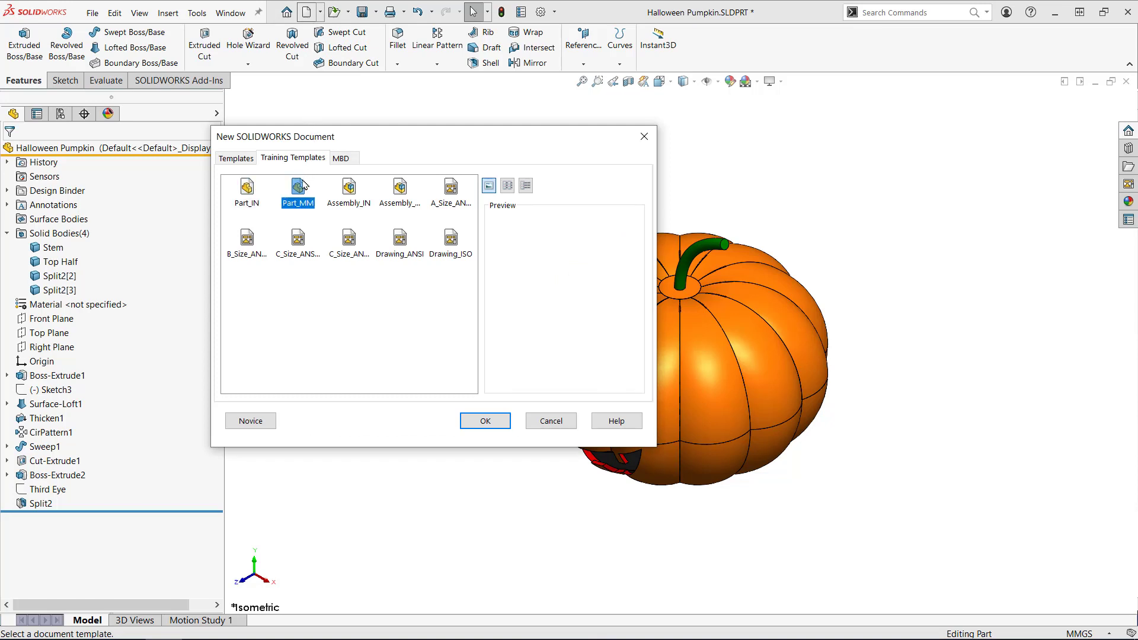
double_click(299, 188)
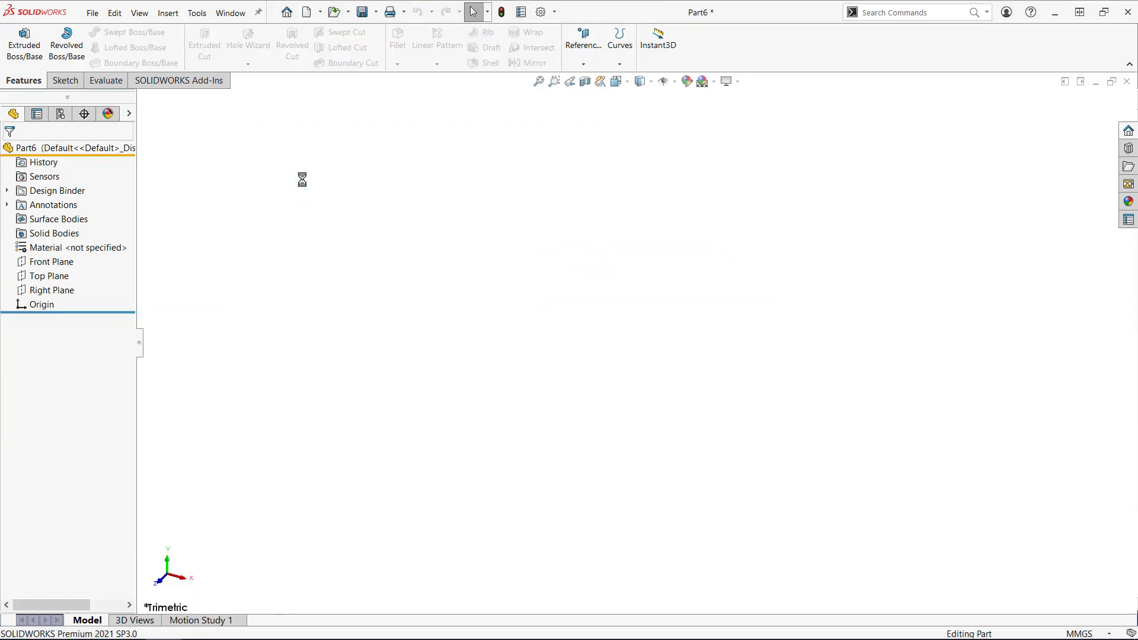
Save the new empty part as Top Half-IP.SLDPRT.
click(361, 12)
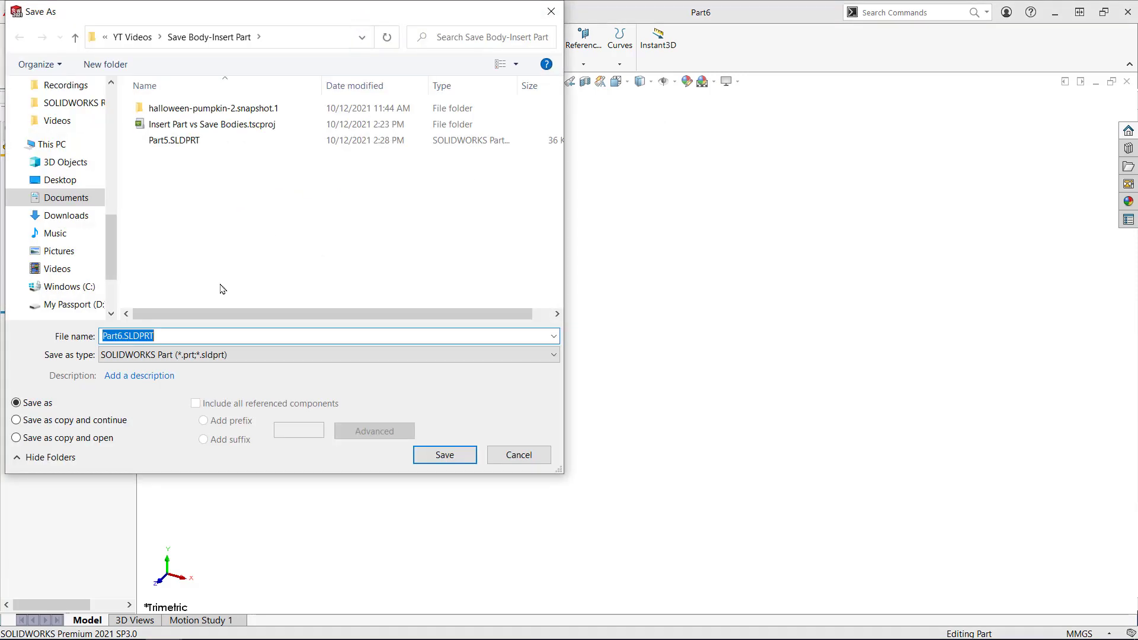
text(Top Half-IP)
key(Return)
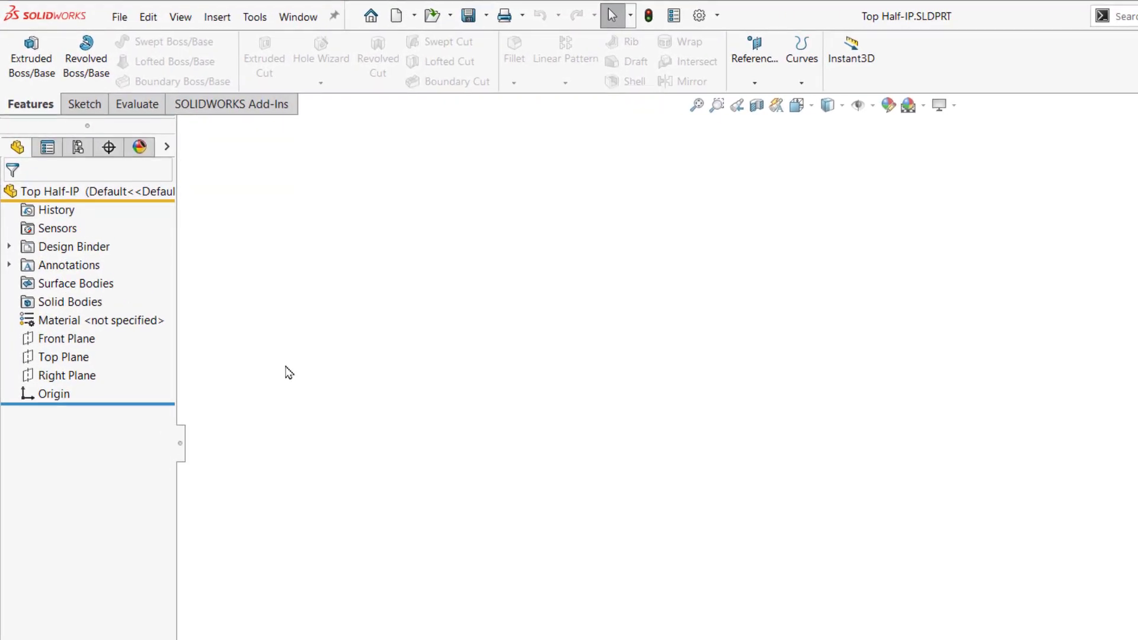
Insert Halloween Pumpkin with its link kept and visual properties propagated from the original part.
click(220, 17)
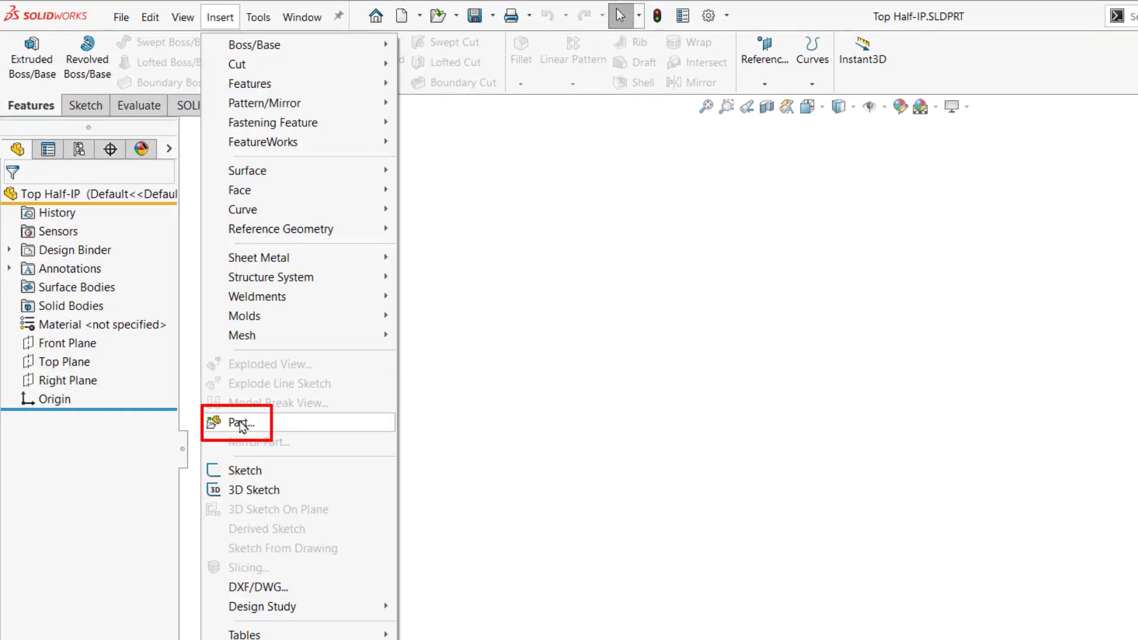
click(242, 425)
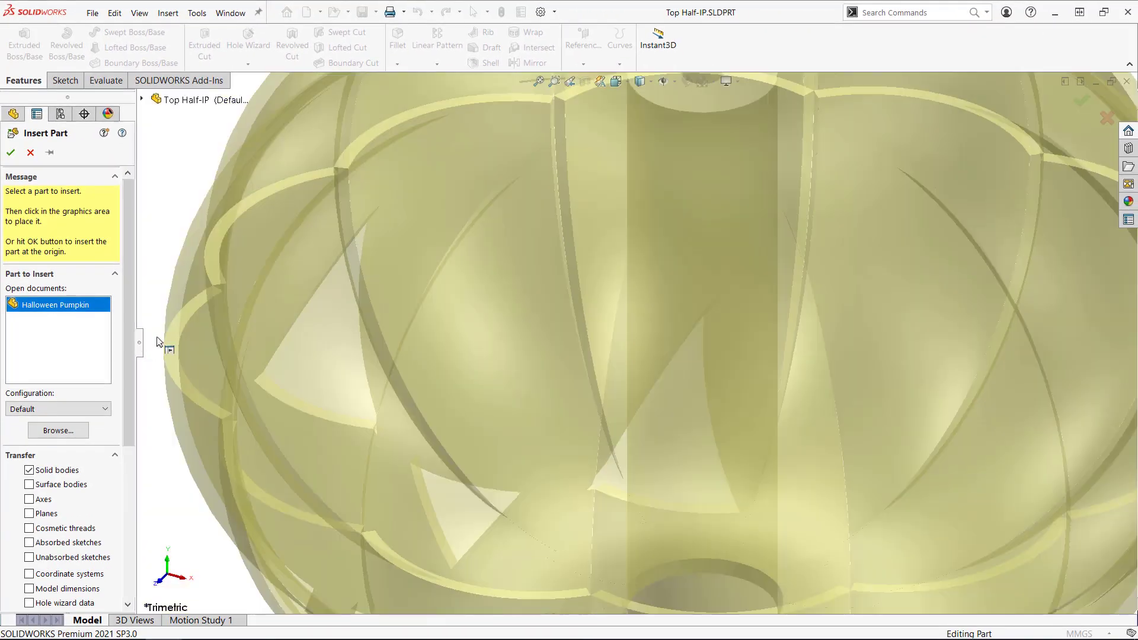
drag(139, 342, 228, 343)
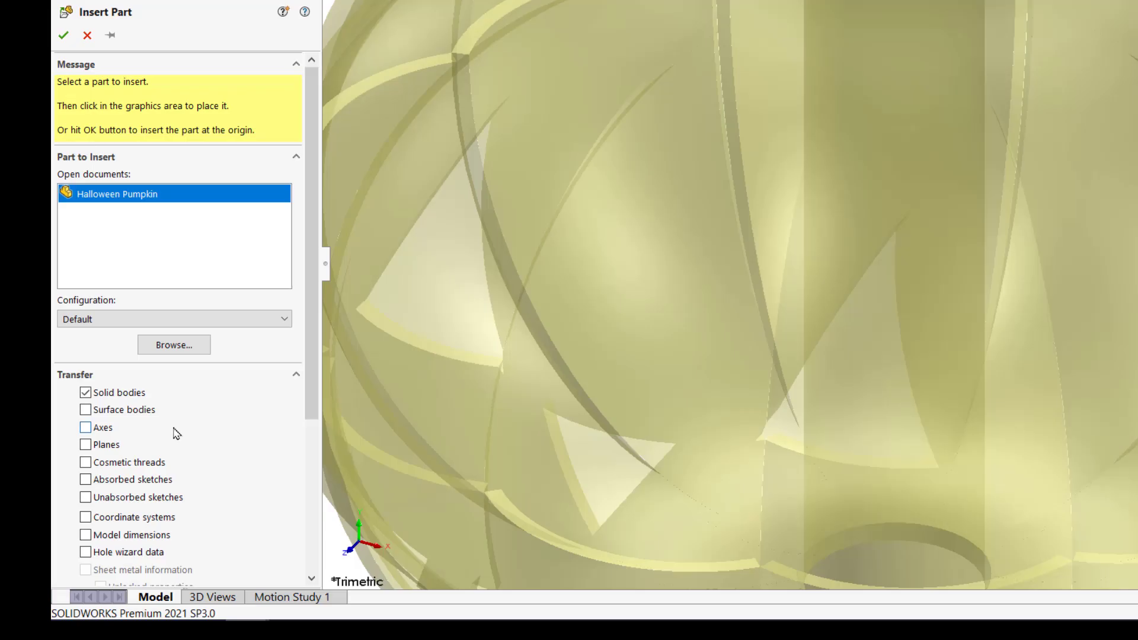
scroll(176, 432, down, 3)
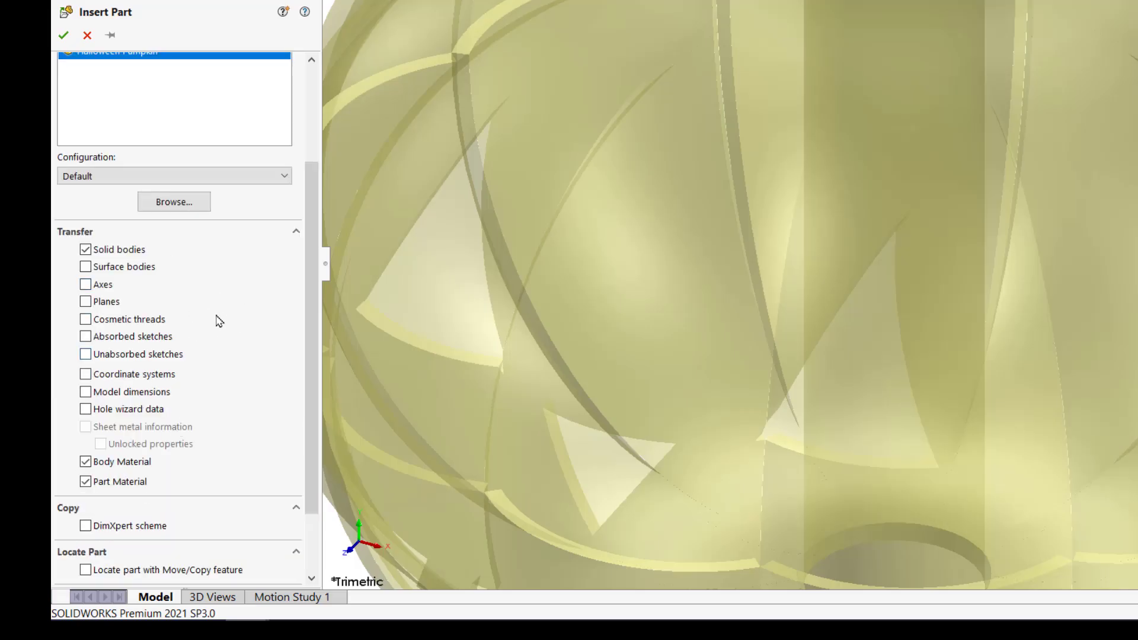
scroll(211, 355, down, 3)
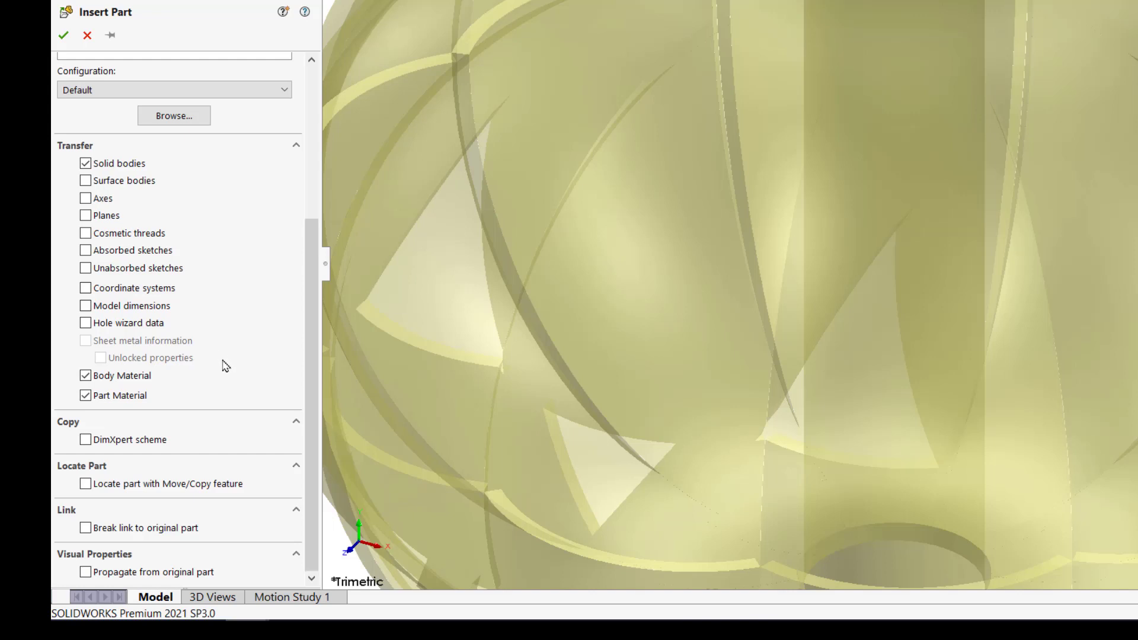
click(174, 529)
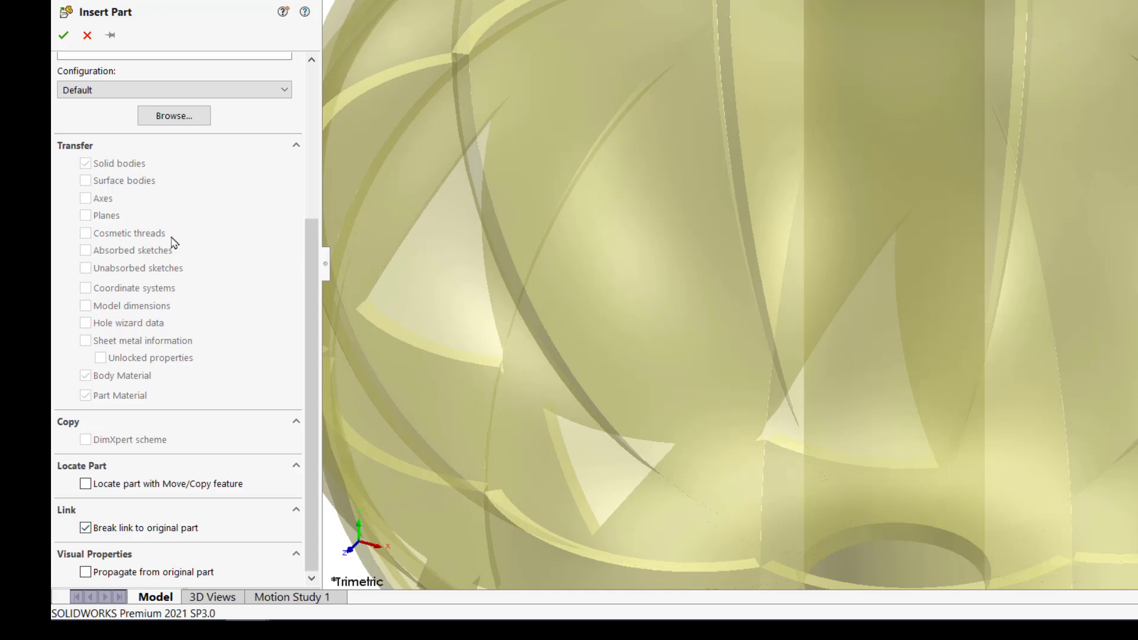
click(126, 528)
click(120, 573)
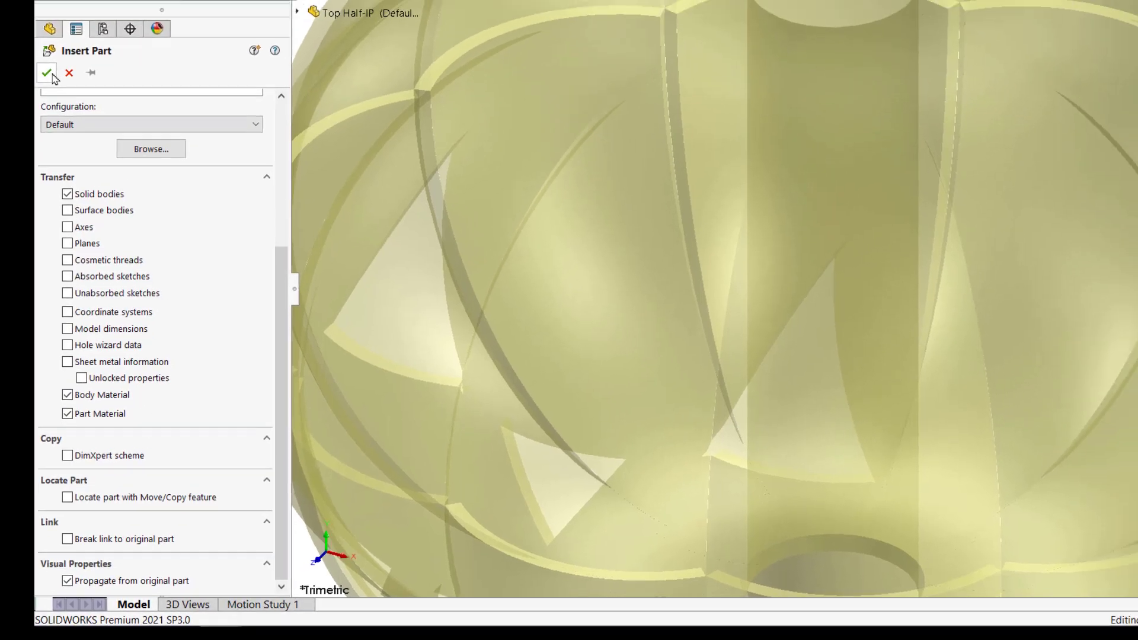
Finish inserting Halloween Pumpkin and show its four solid bodies in the tree.
click(63, 35)
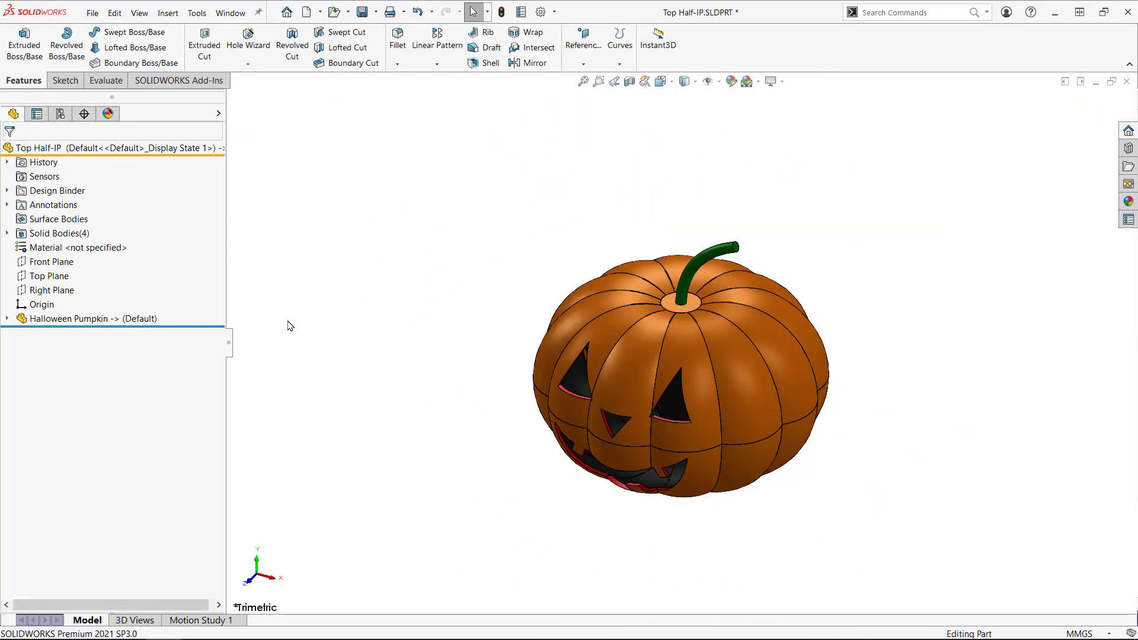
click(7, 318)
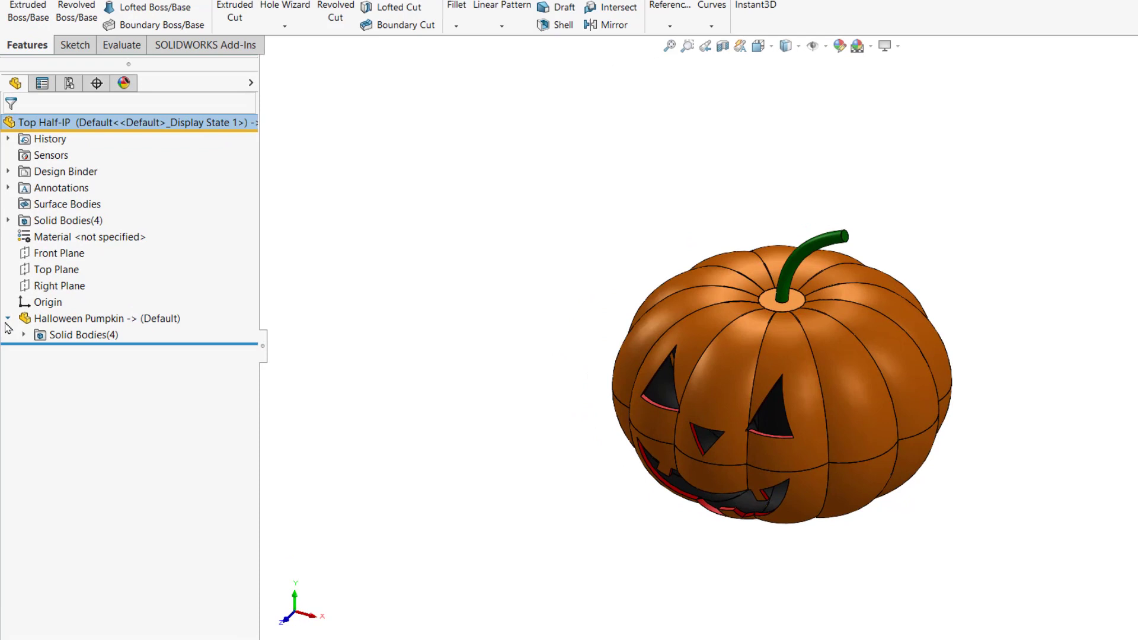
click(20, 332)
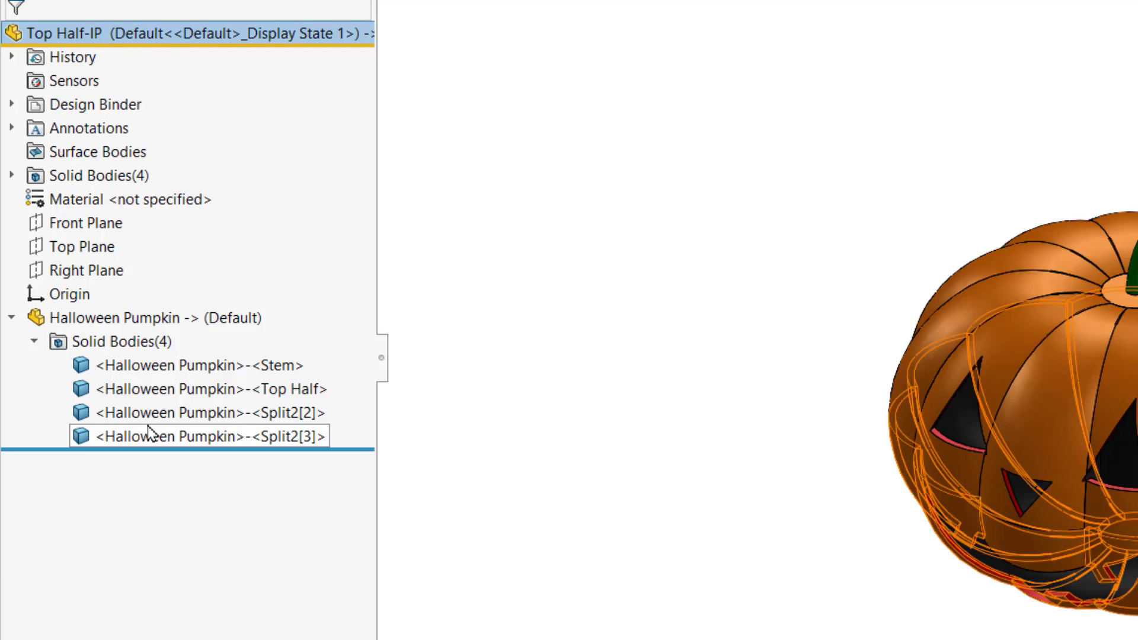
Delete the Split2[2], Split2[3] and Stem bodies, leaving only Top Half.
click(12, 175)
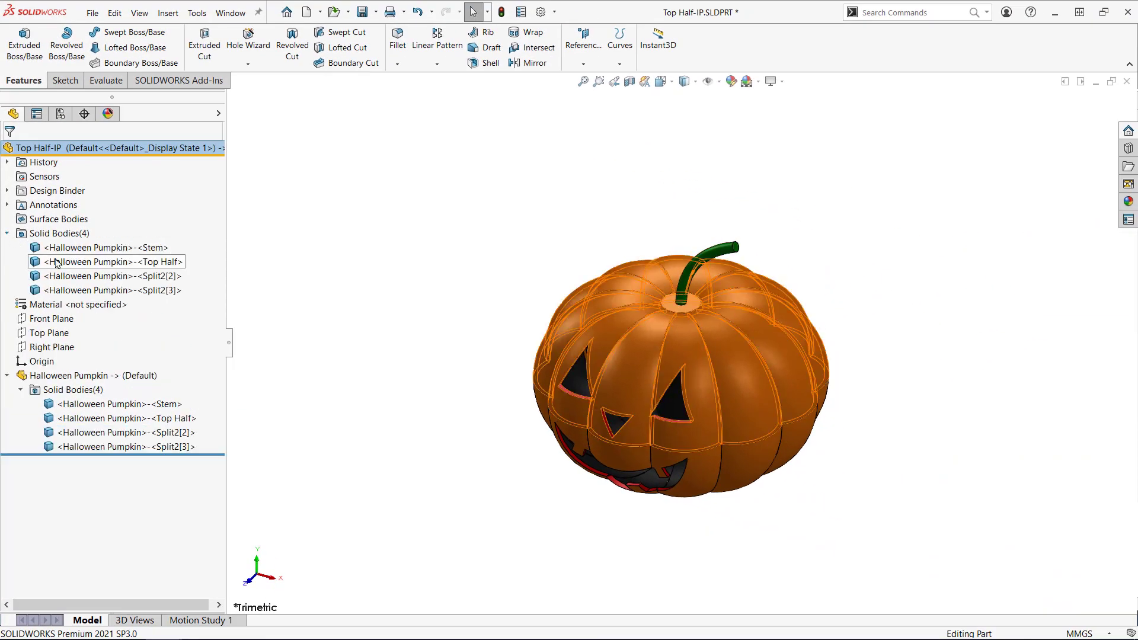
click(80, 276)
ctrl+click(80, 291)
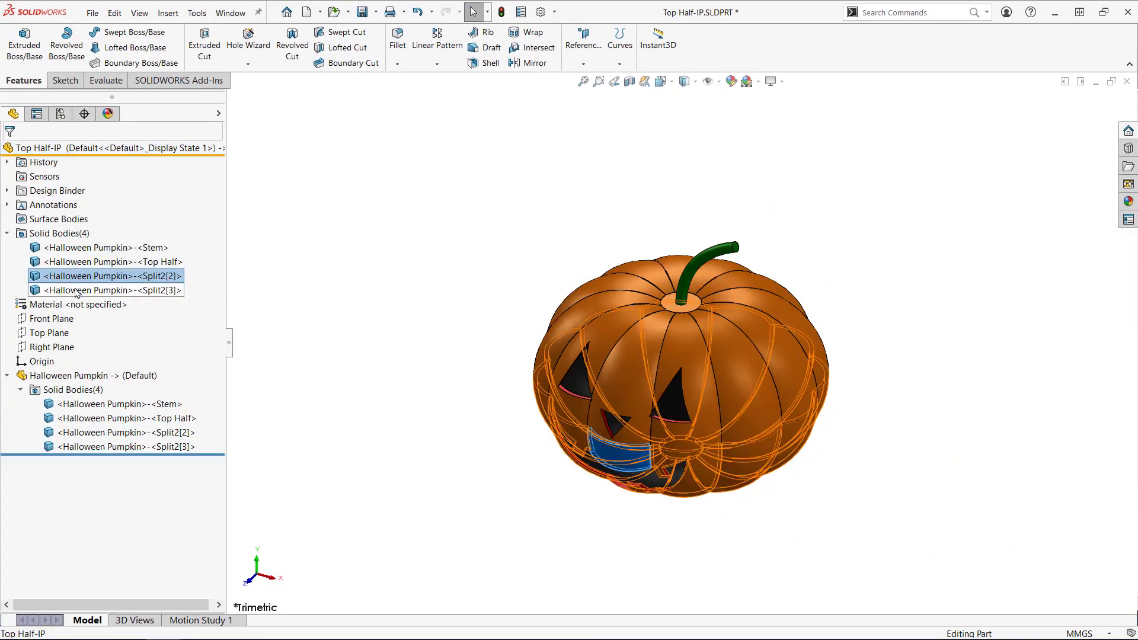
ctrl+click(81, 248)
right_click(81, 249)
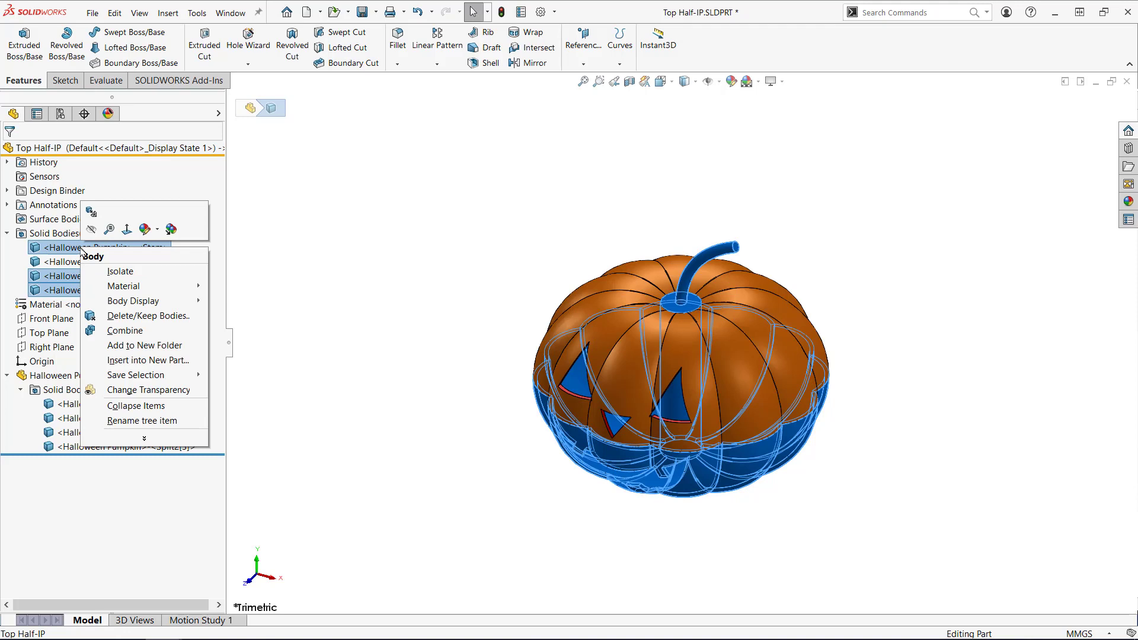
click(146, 322)
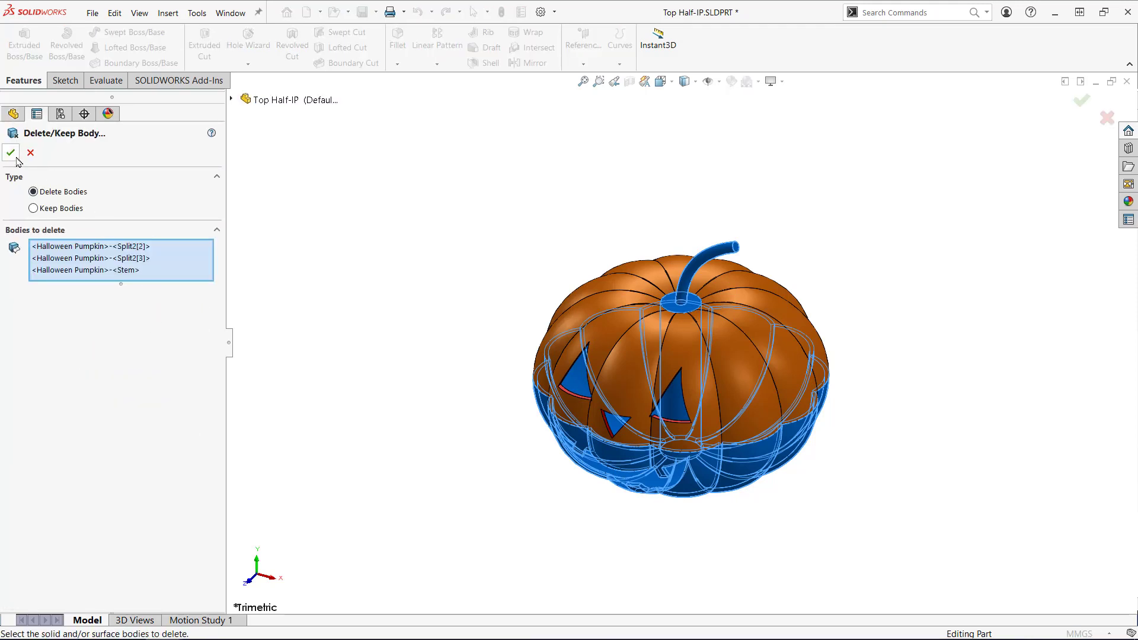
click(11, 153)
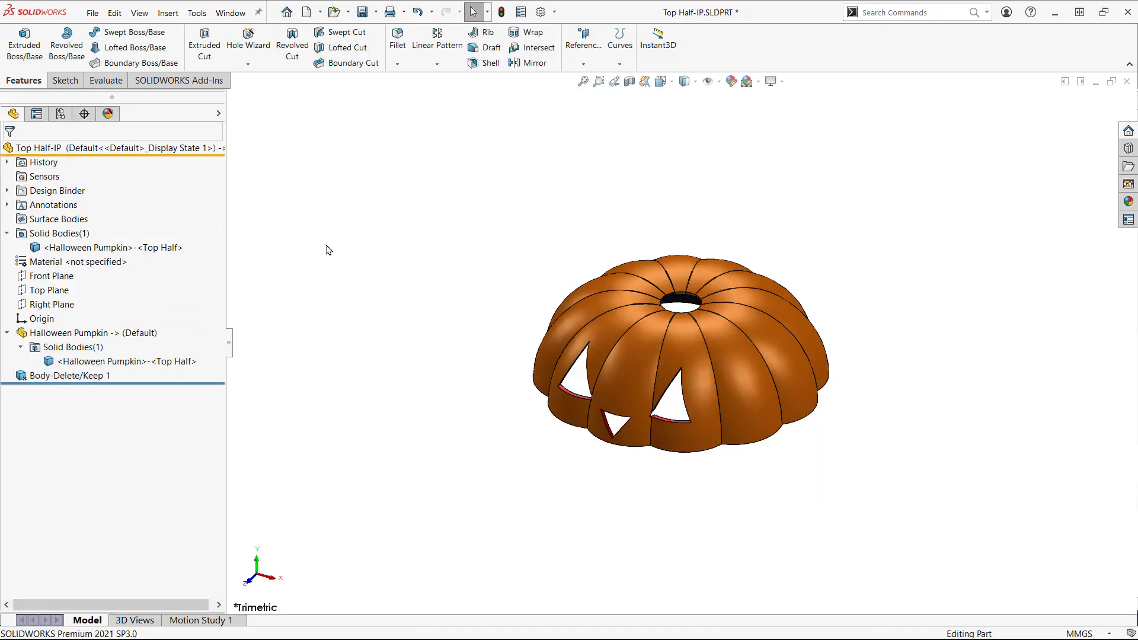
key(ctrl+Tab)
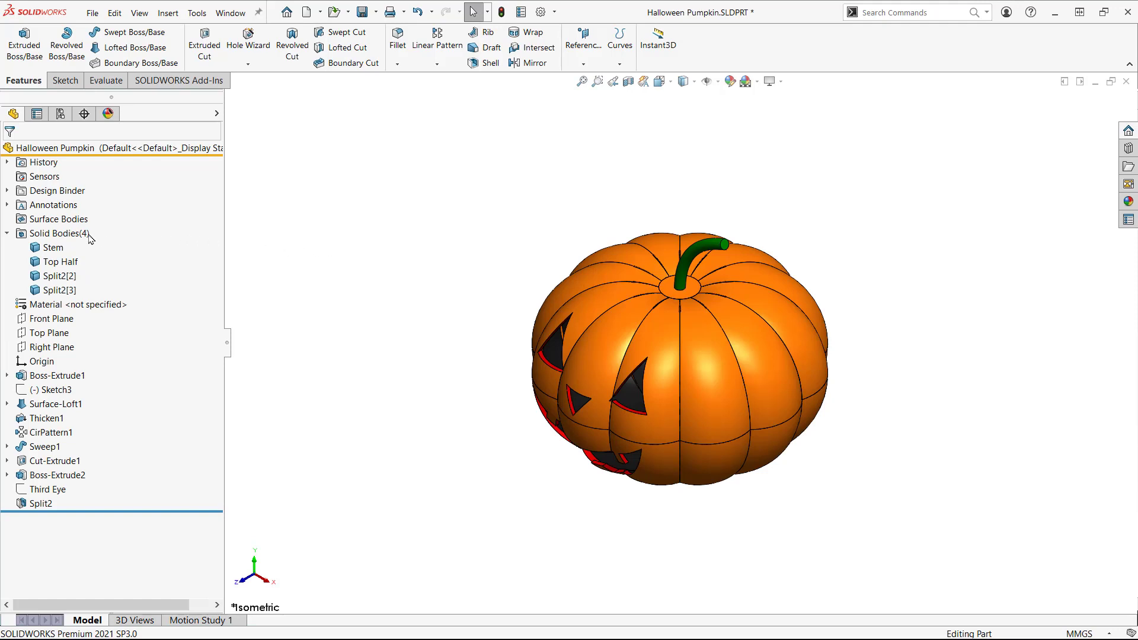
Save the pumpkin's Top Half body out as Top Half.SLDPRT with Save Bodies.
right_click(64, 235)
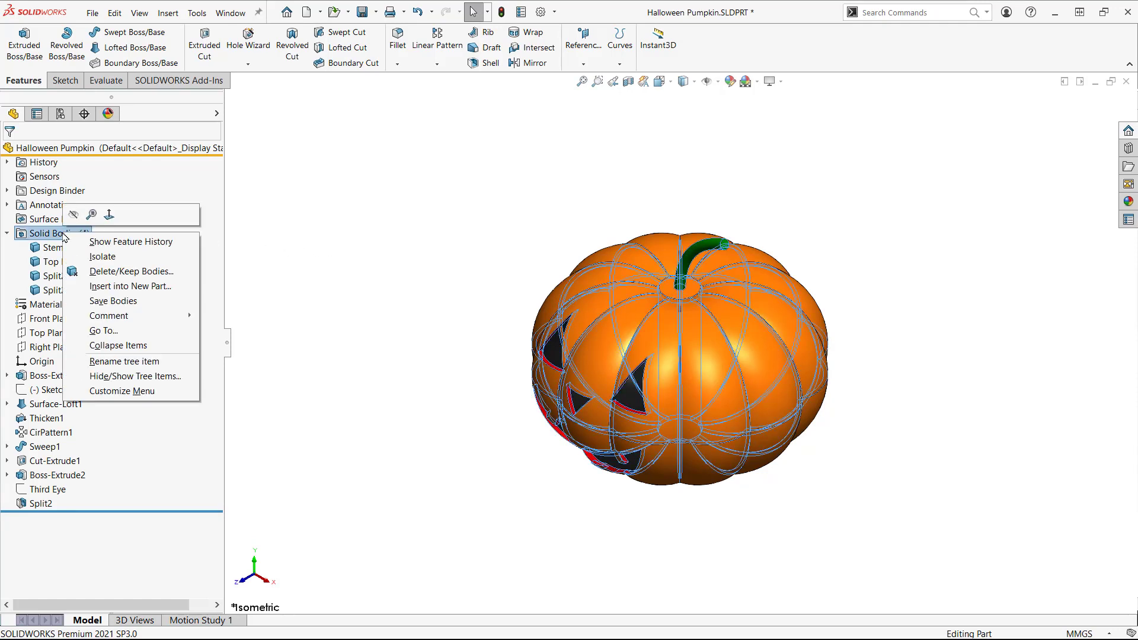
click(104, 302)
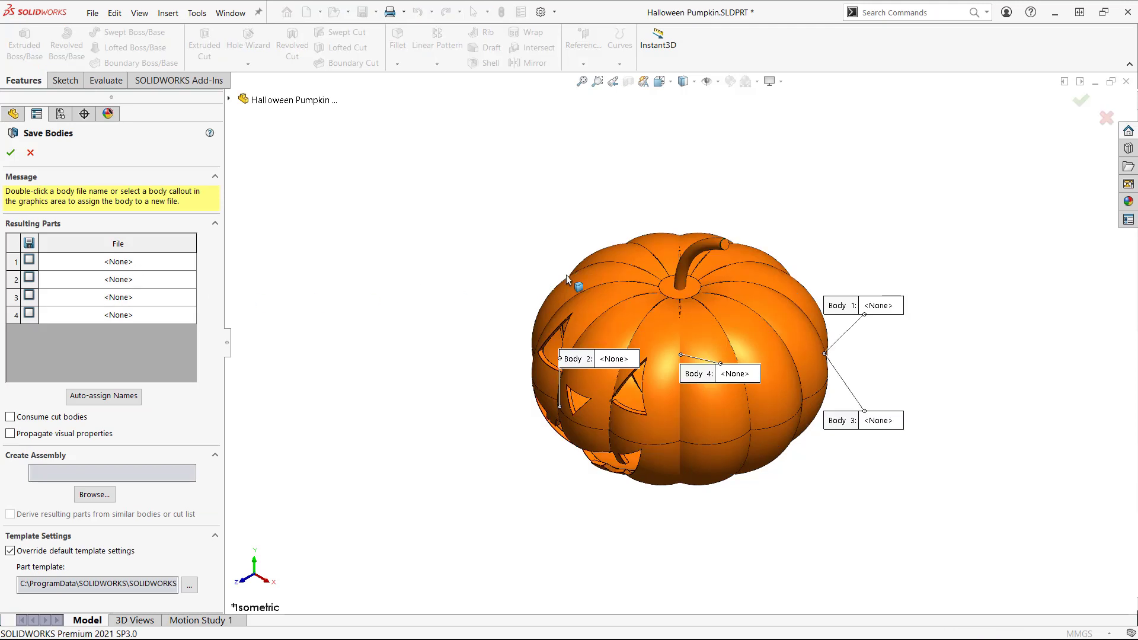
click(582, 275)
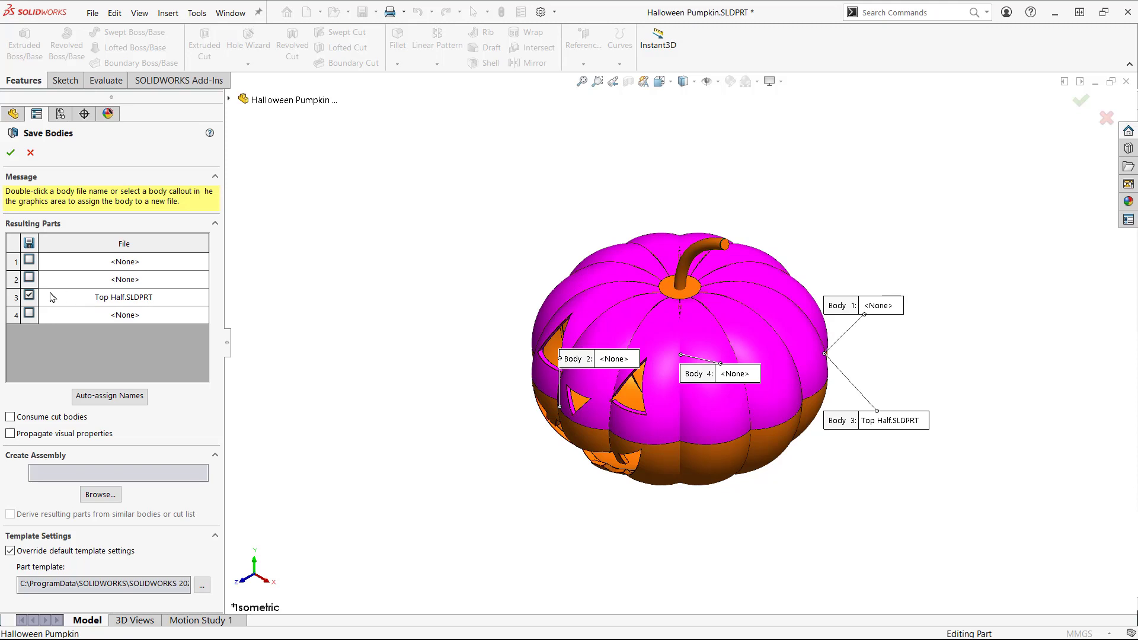
click(11, 152)
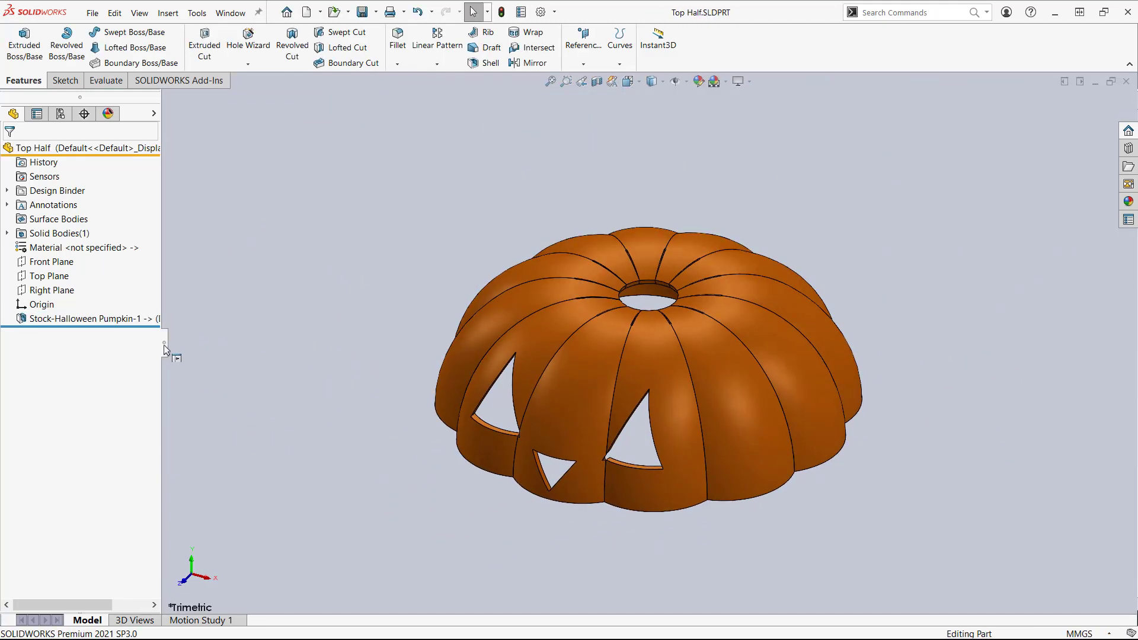
Widen the feature tree and switch back to Halloween Pumpkin.SLDPRT.
drag(166, 347, 254, 344)
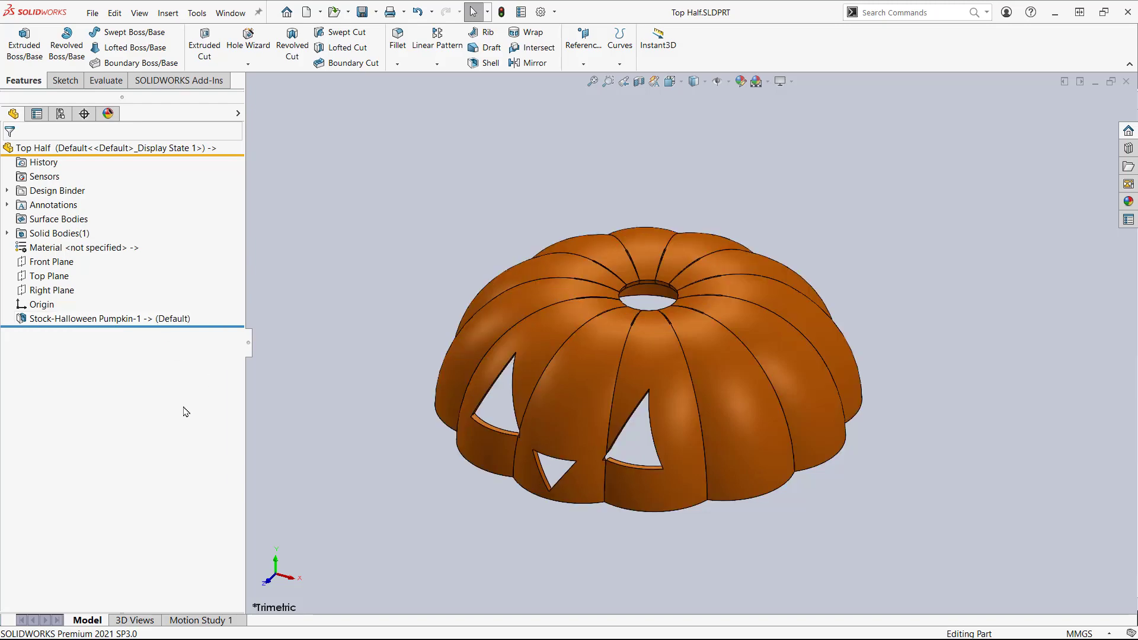
key(ctrl+Tab)
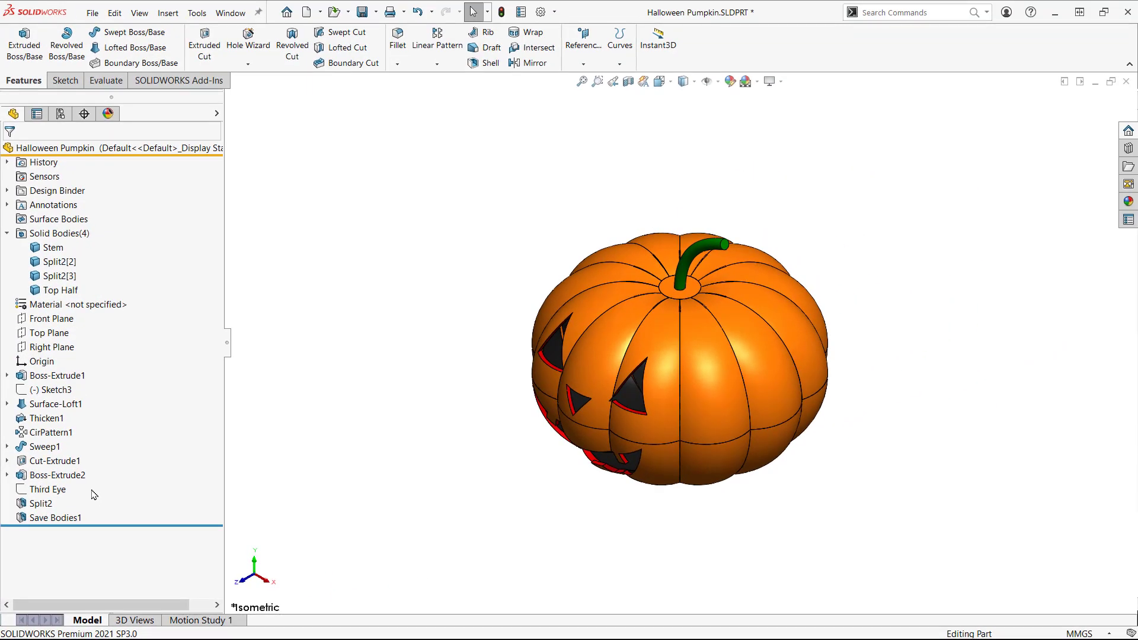
Cut-extrude the Third Eye sketch from the pumpkin's front face up to a vertex.
click(66, 490)
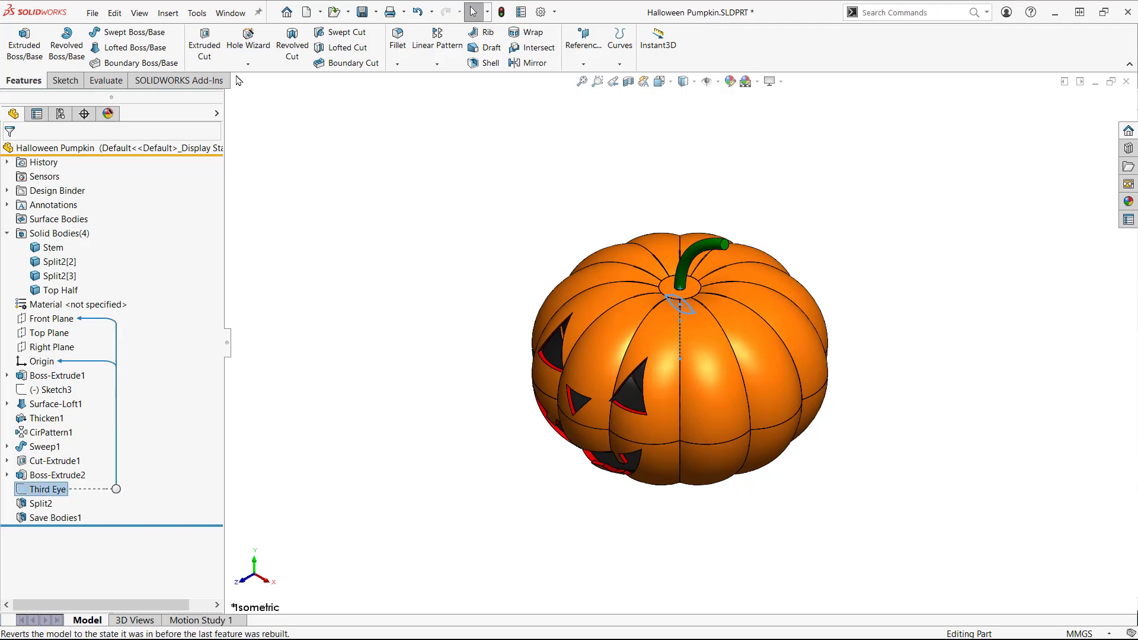
click(209, 51)
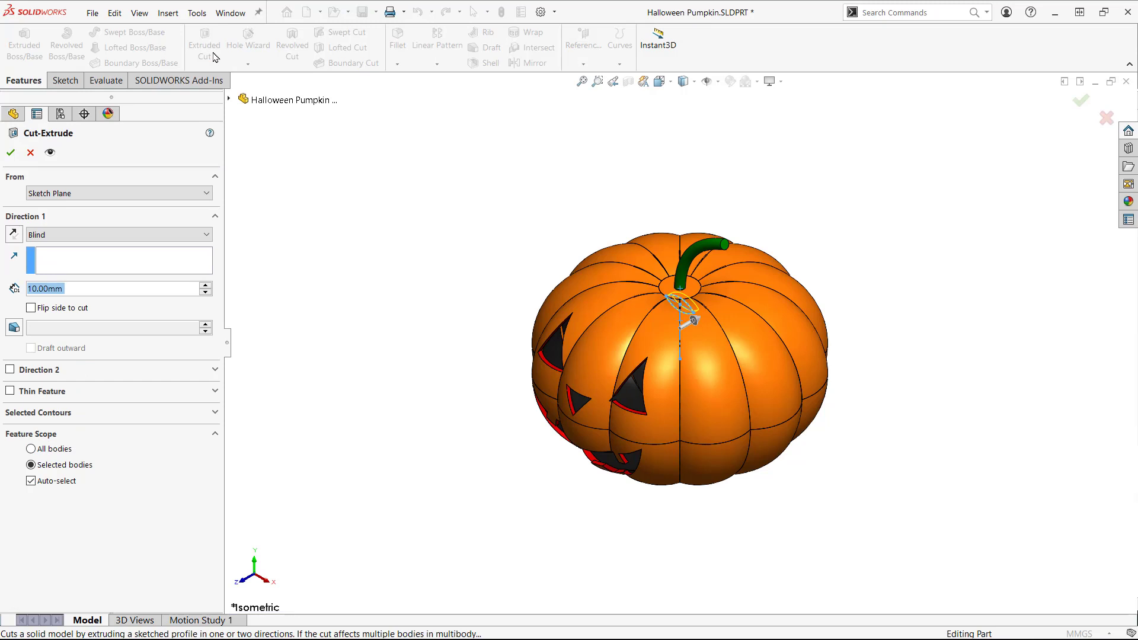
click(159, 195)
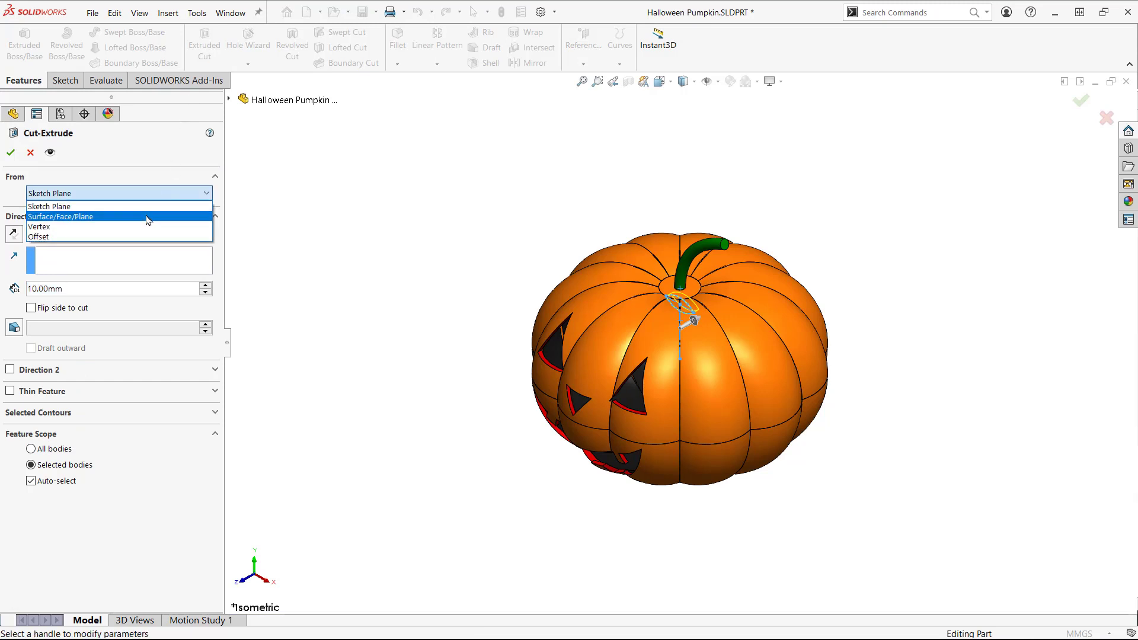
click(148, 217)
click(592, 343)
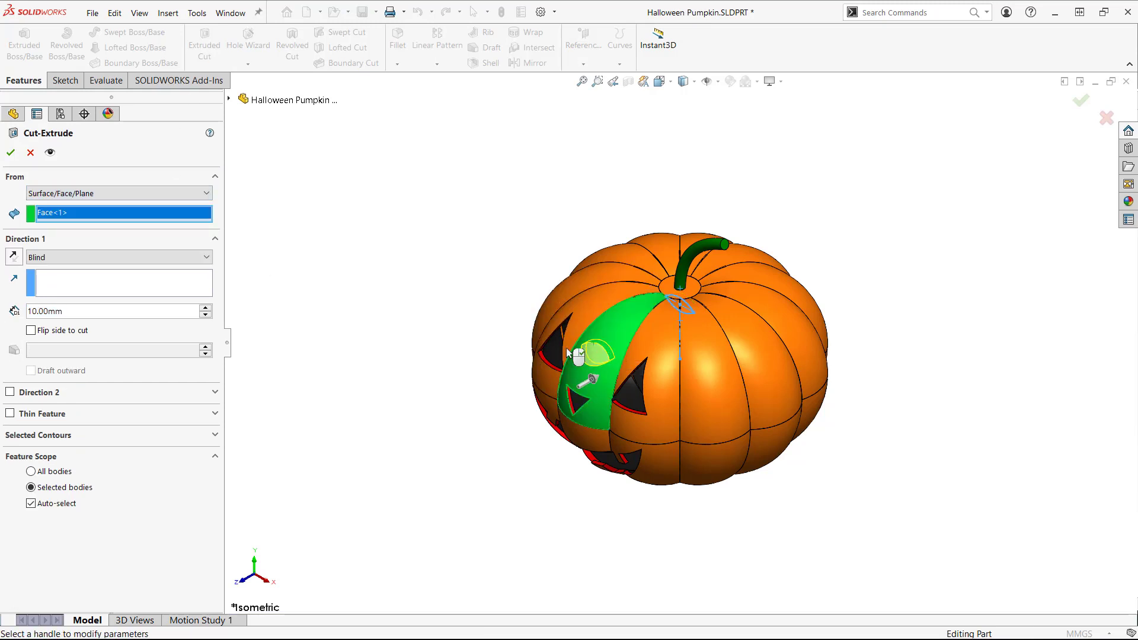
click(89, 257)
click(88, 310)
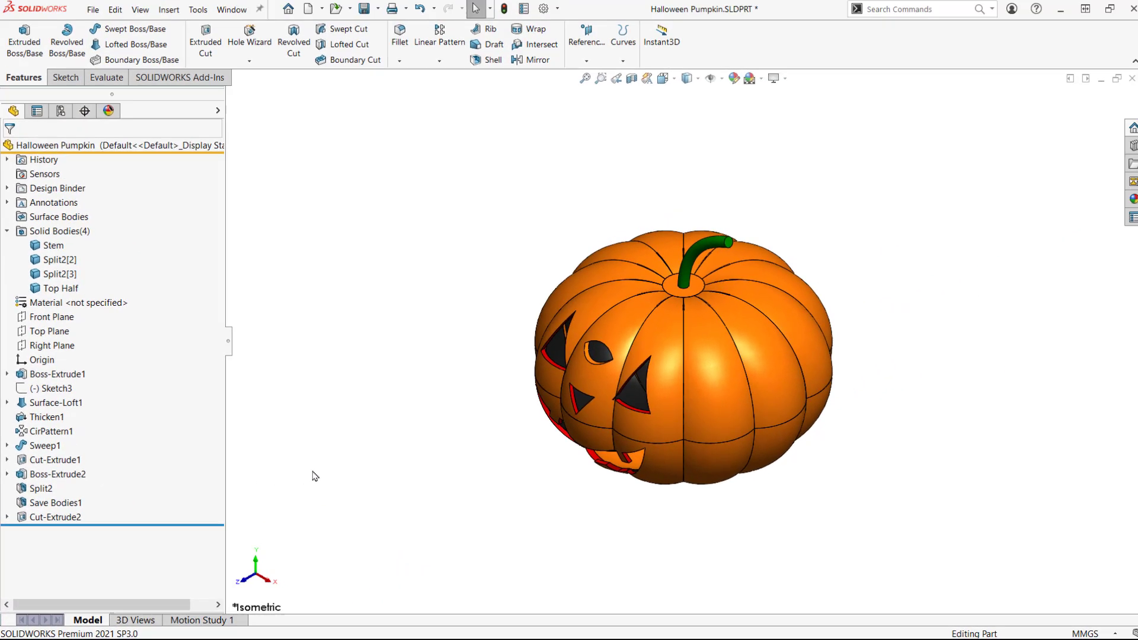
key(ctrl+Tab)
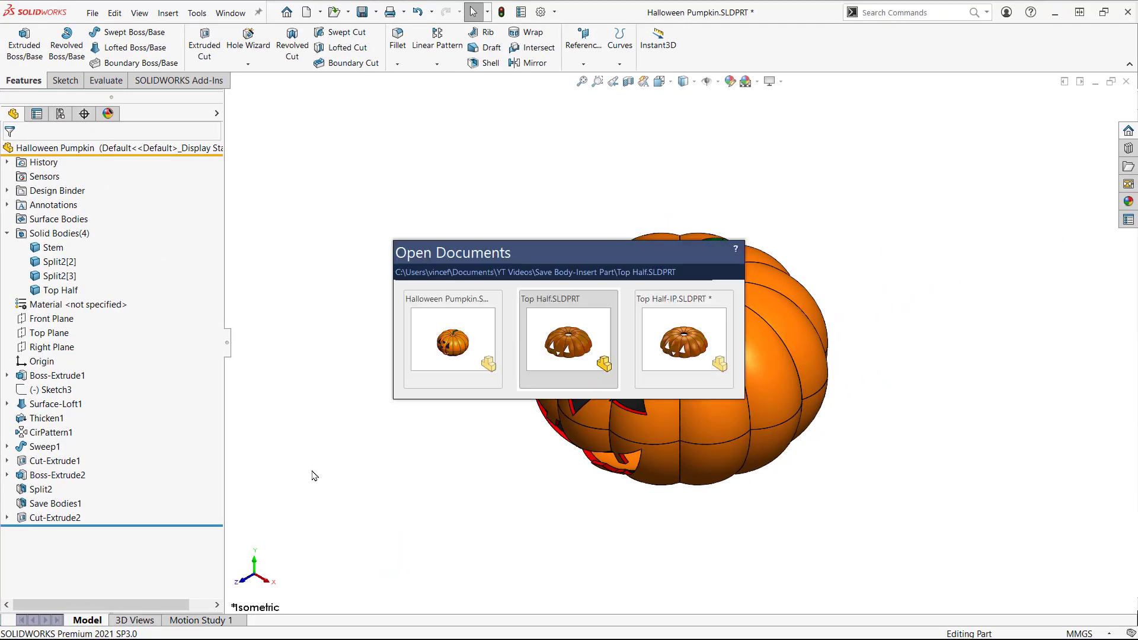
key(ctrl+Tab)
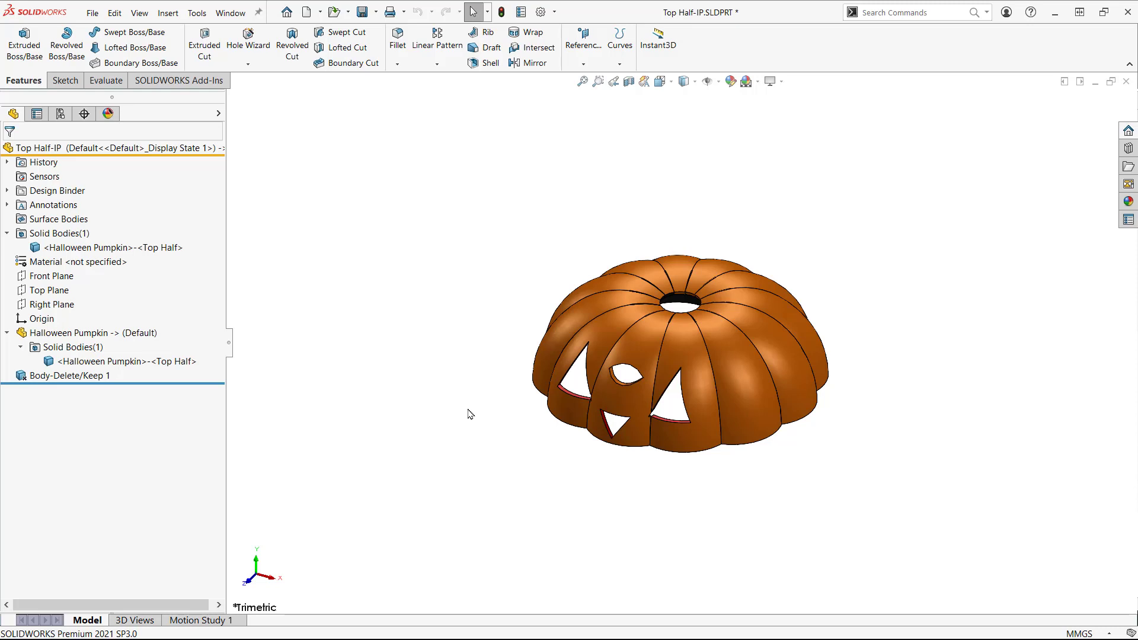
key(ctrl+Tab)
key(ctrl+Tab)
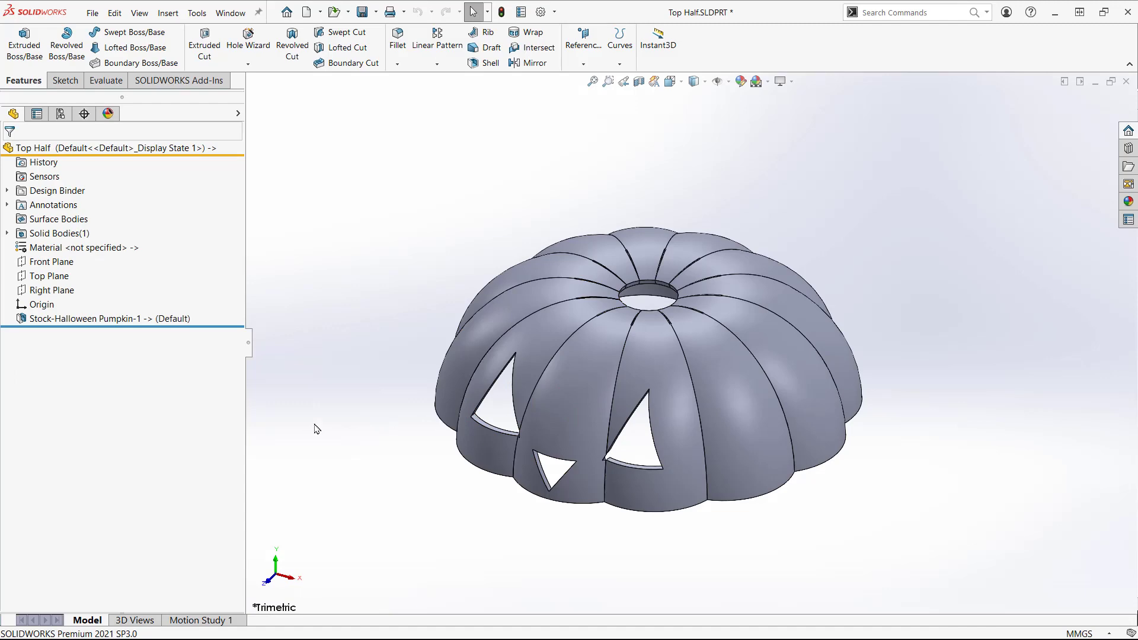
key(ctrl+Tab)
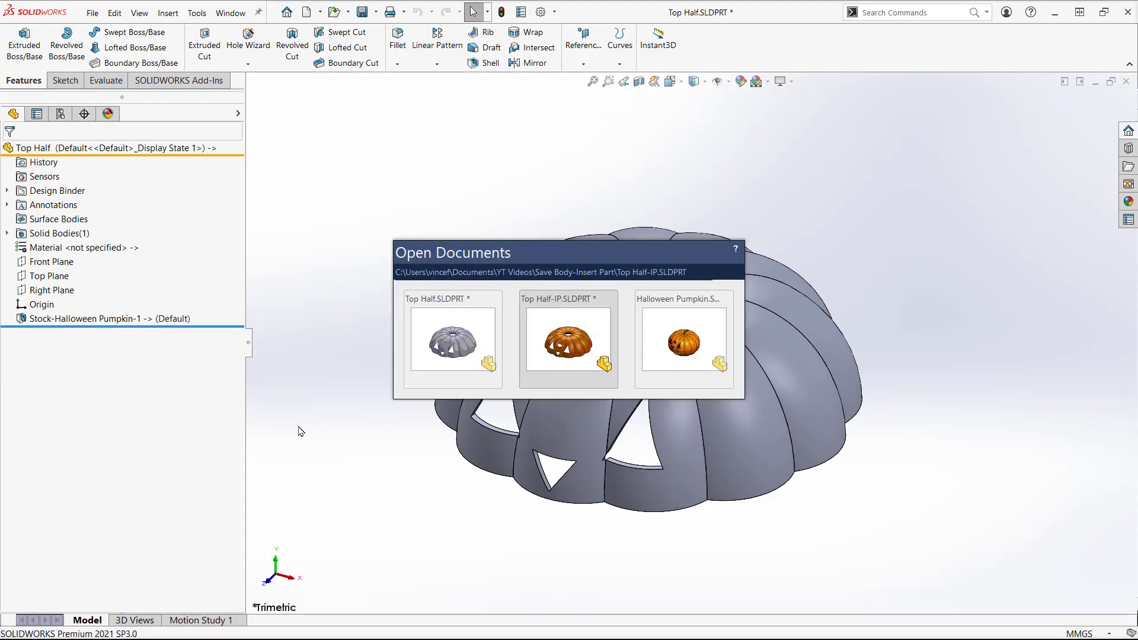
key(ctrl+Tab)
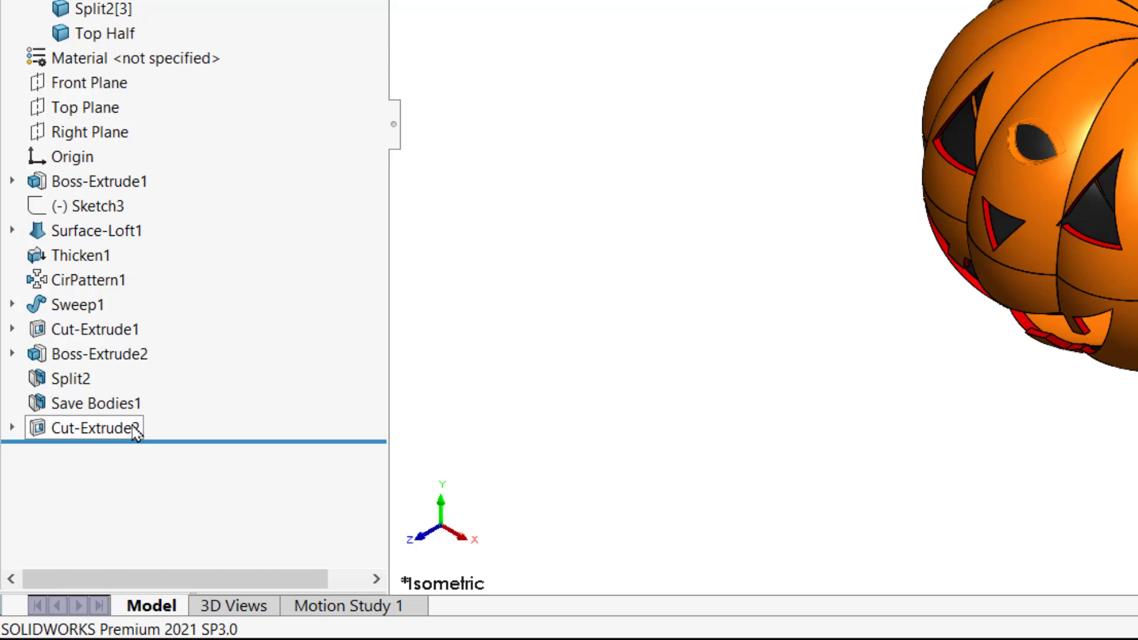
Move Cut-Extrude2 to just below Split2, ahead of Save Bodies1.
drag(133, 427, 126, 387)
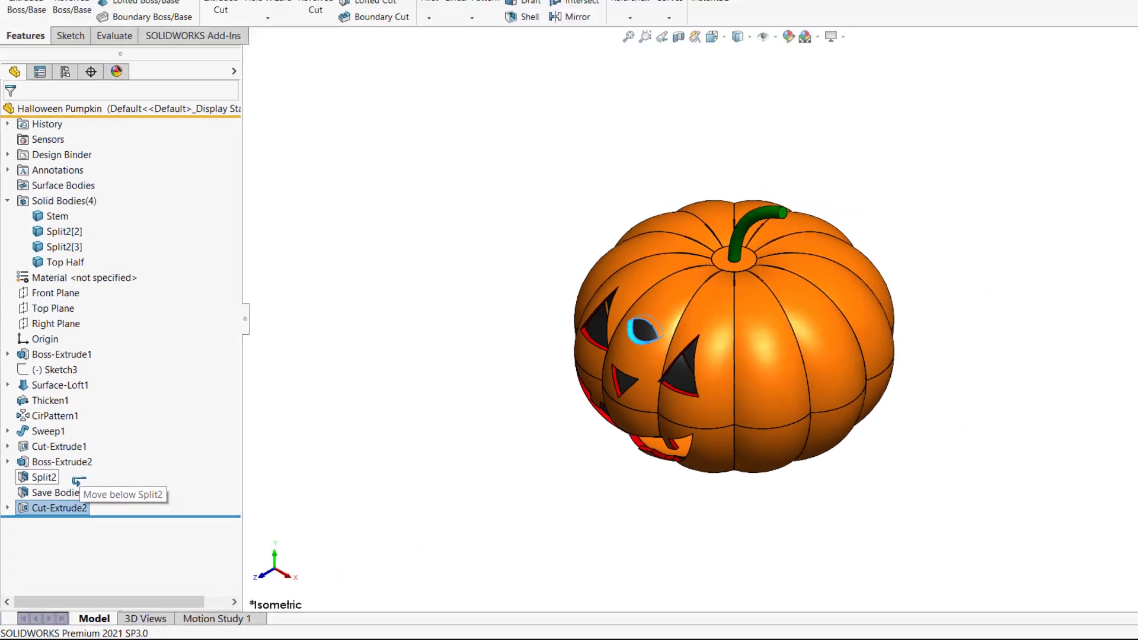
drag(70, 491, 71, 493)
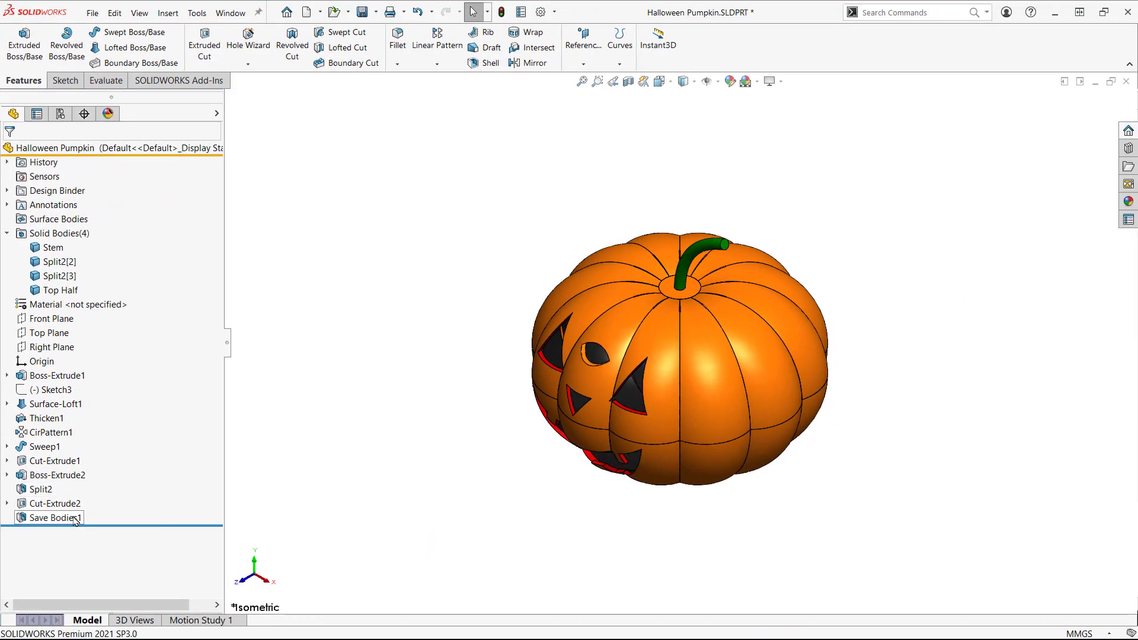
key(ctrl+Tab)
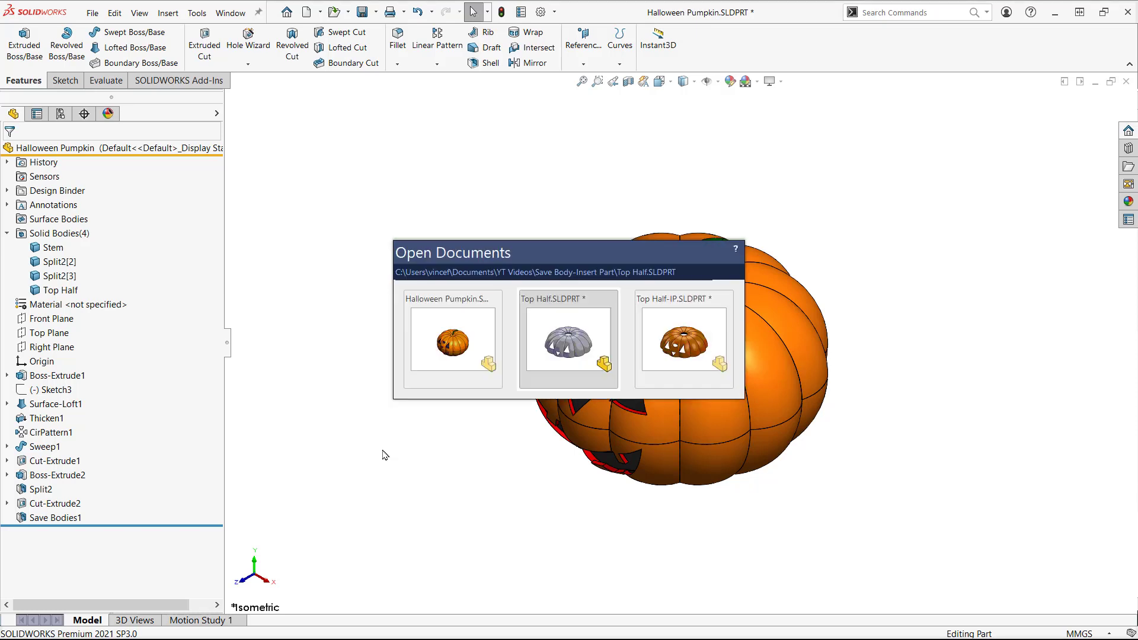